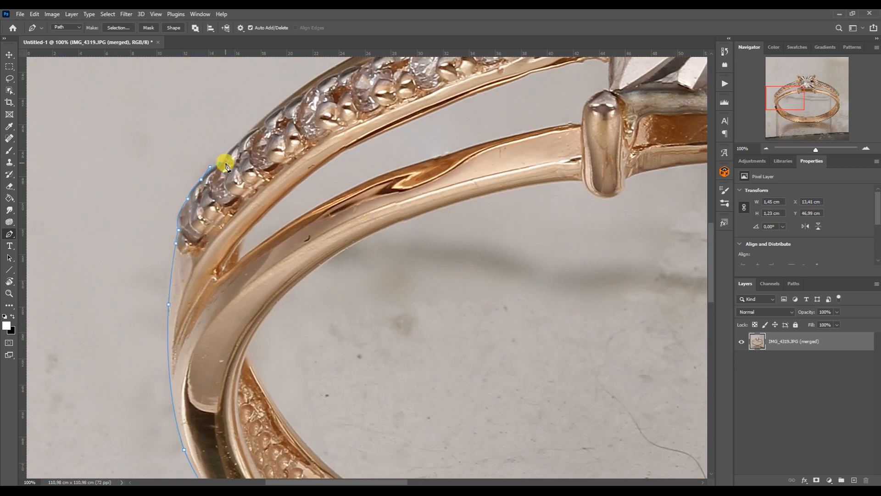
- Continue the pen path along the outer edge of the left stone-set shoulder up to the ring's head
click(240, 142)
drag(781, 100, 785, 90)
click(507, 133)
drag(188, 285, 203, 271)
drag(329, 199, 409, 159)
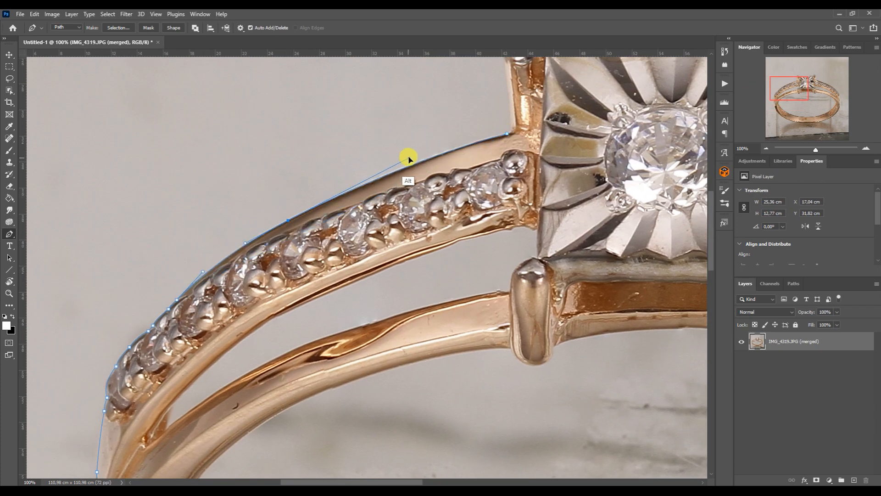
- Trace the pen path around the head's upper-left prong and along the top edge of the square setting
drag(514, 130, 435, 274)
click(424, 205)
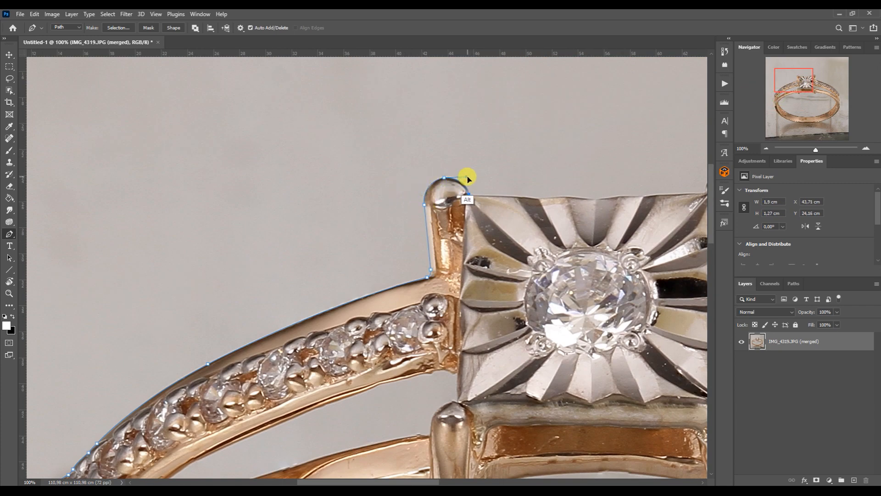
click(866, 149)
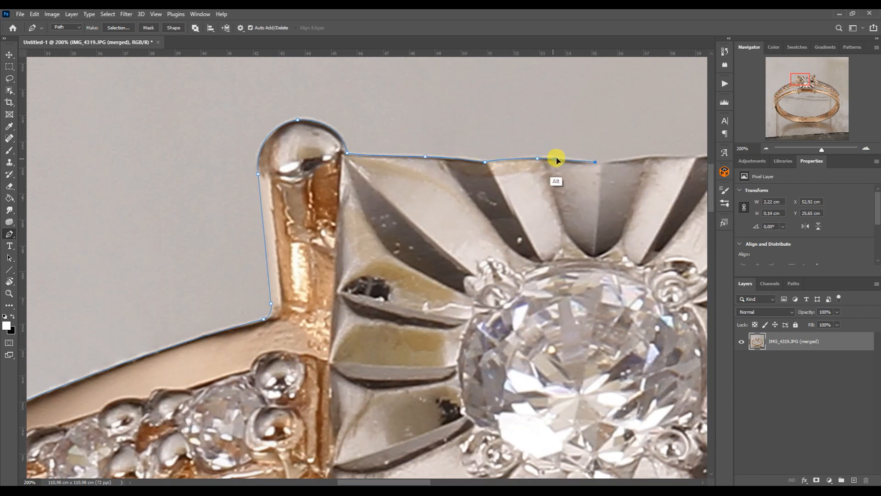
drag(631, 159, 490, 238)
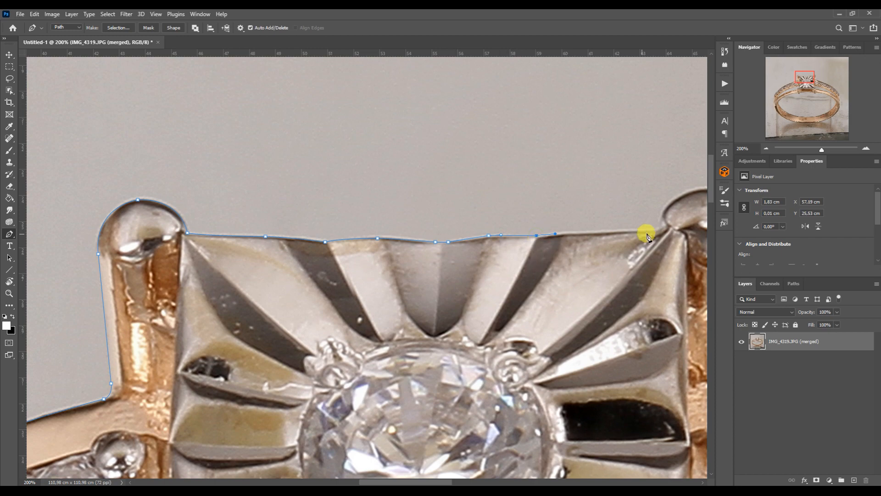
- Trace the path around the head's upper-right prong down to where it meets the right shoulder
drag(659, 224, 659, 207)
drag(651, 293, 465, 293)
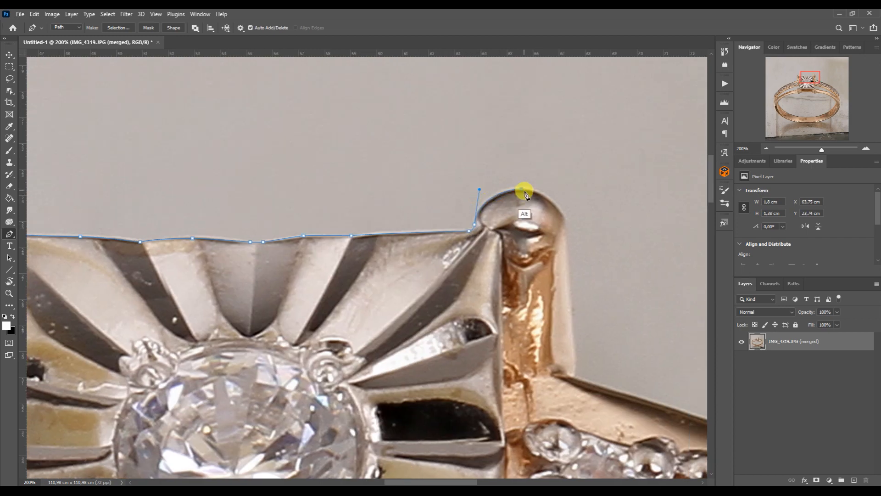
drag(578, 380, 585, 381)
- Extend the path along the smooth outer edge of the right shoulder and fit its curve to the metal
drag(447, 482, 501, 481)
scroll(560, 163, down, 5)
click(766, 148)
drag(280, 189, 586, 278)
click(569, 311)
drag(430, 232, 404, 223)
click(371, 217)
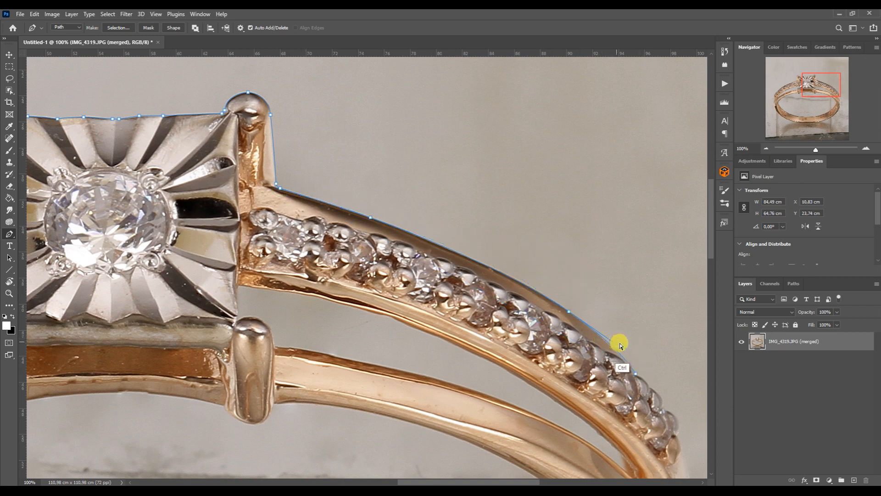
- Trace the path around the beads at the outer end of the right shoulder and down the band's right side
scroll(620, 344, right, 3)
scroll(690, 306, down, 3)
key(ctrl+plus)
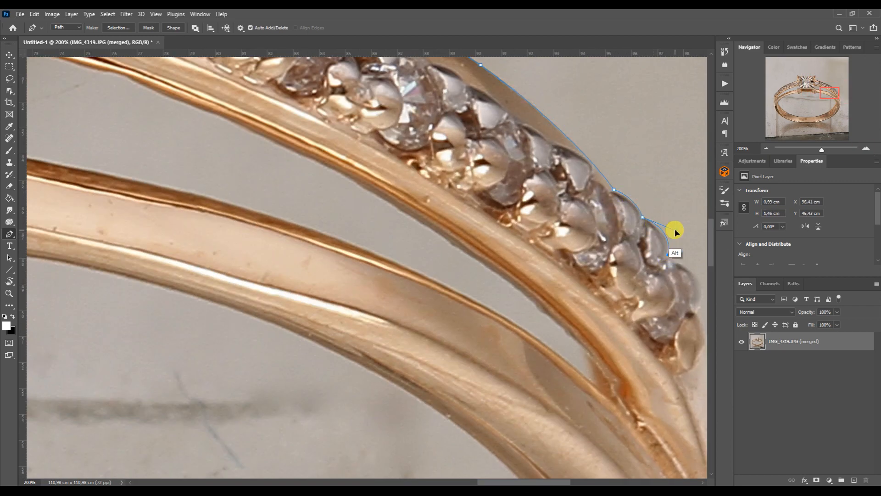
scroll(551, 258, right, 4)
drag(832, 93, 836, 100)
drag(502, 431, 497, 477)
drag(483, 72, 514, 120)
- Close the ring's outer outline along the lower-right edge and base of the band, and refine its lower-left curve
drag(711, 269, 712, 293)
click(766, 148)
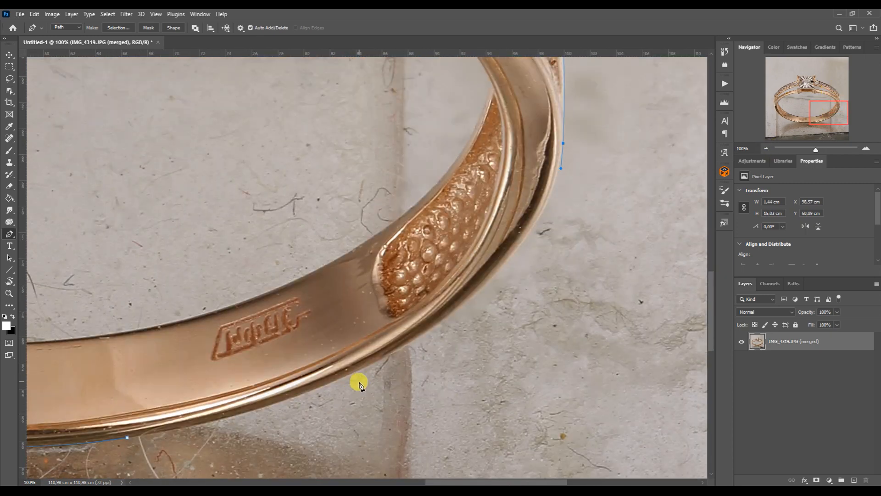
drag(561, 170, 562, 228)
drag(468, 301, 461, 308)
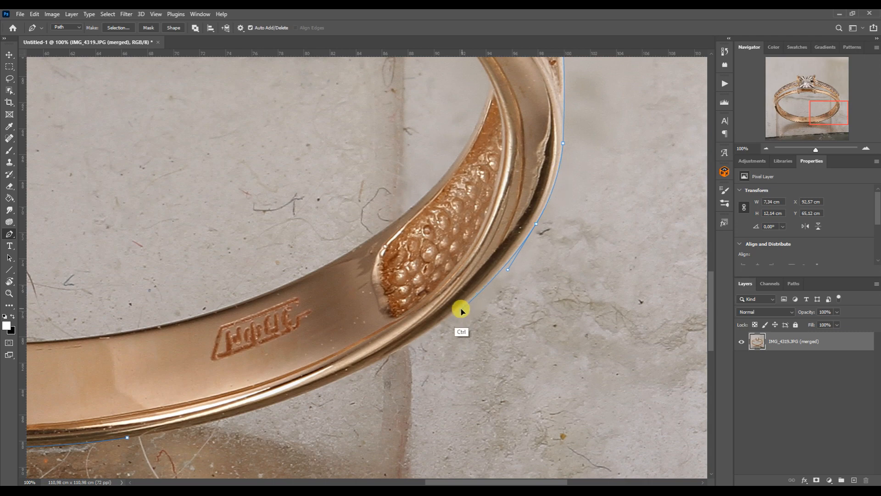
drag(128, 441, 434, 420)
drag(404, 482, 343, 481)
click(157, 433)
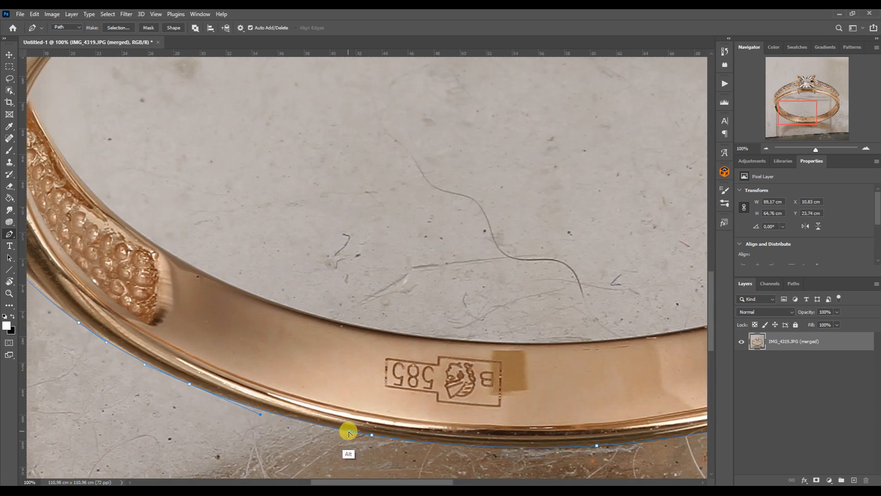
- Start a path for the ring's large inner opening, following the band's inner bottom edge up its left side
drag(514, 343, 463, 340)
drag(786, 116, 780, 115)
click(109, 114)
mouse_move(544, 356)
alt+mouse_down()
mouse_move(176, 324)
mouse_move(178, 344)
alt+mouse_up()
click(201, 234)
alt+drag(393, 351, 404, 356)
alt+drag(128, 174, 134, 180)
ctrl+drag(109, 114, 110, 113)
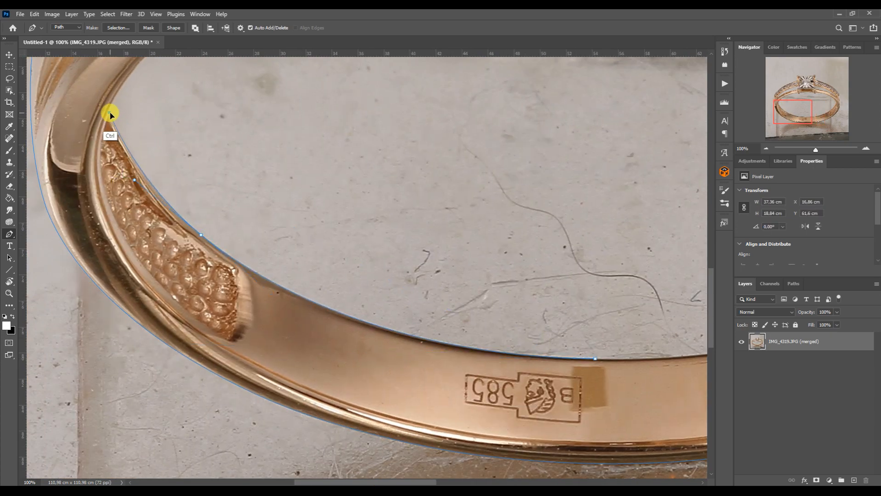
- Continue the inner-opening path along the underside of the left band up to the head's lower-left prong
drag(788, 116, 789, 104)
click(410, 140)
alt+drag(100, 287, 166, 157)
click(234, 184)
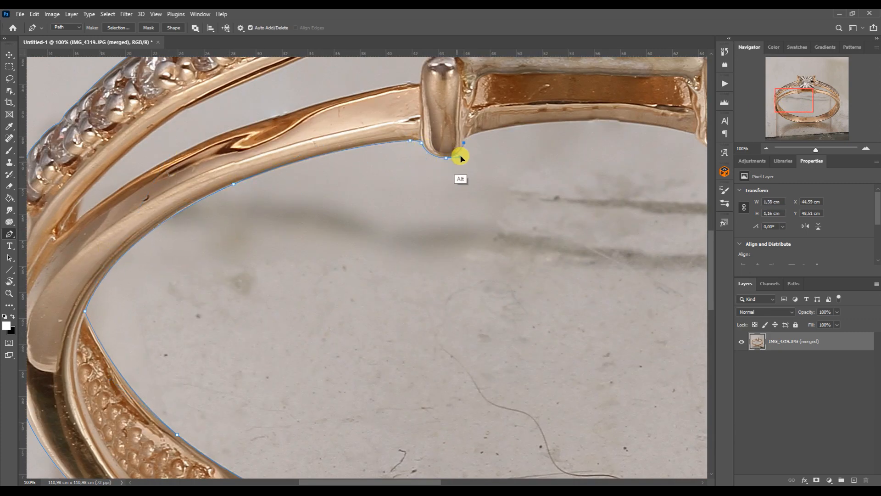
- Trace the inner-opening path beneath the head between the two lower prongs and around the lower-right prong
drag(779, 96, 787, 94)
click(560, 159)
alt+drag(477, 144, 517, 144)
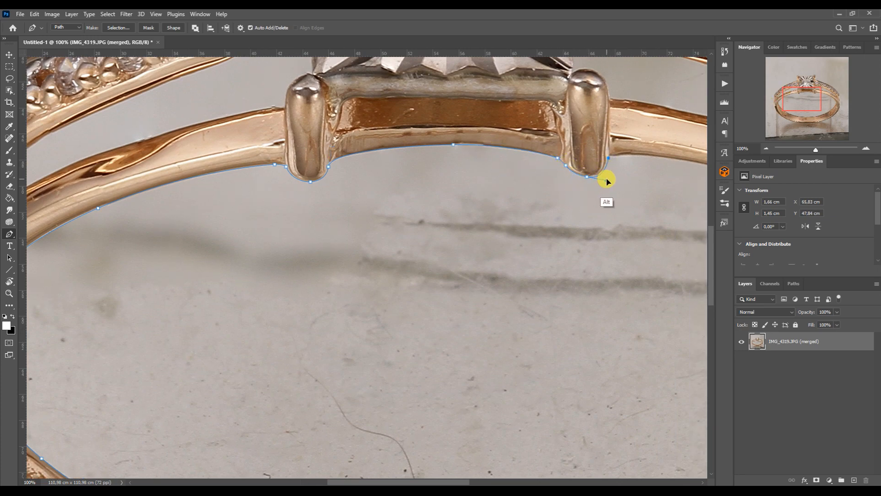
- Extend the inner-opening path along the underside of the right band, curving it to follow the metal
drag(793, 103, 813, 104)
click(631, 306)
alt+drag(350, 143, 593, 186)
- Close the inner-opening path along the band's lower-right inner edge and adjust its curve to fit
drag(817, 95, 815, 106)
click(131, 389)
alt+drag(647, 164, 558, 401)
click(475, 319)
alt+drag(622, 219, 635, 215)
alt+drag(320, 393, 317, 400)
- Start a path for the gap between the right bands, curving it along the gap's upper edge
drag(825, 105, 828, 84)
click(212, 206)
click(213, 202)
alt+drag(215, 203, 463, 233)
click(596, 370)
click(432, 264)
- Trace the lower edge of the right gap back to the head's prong and fit its curve to the band
click(598, 387)
click(249, 265)
alt+drag(599, 388, 501, 296)
click(425, 301)
alt+drag(329, 270, 337, 277)
alt+drag(249, 264, 247, 257)
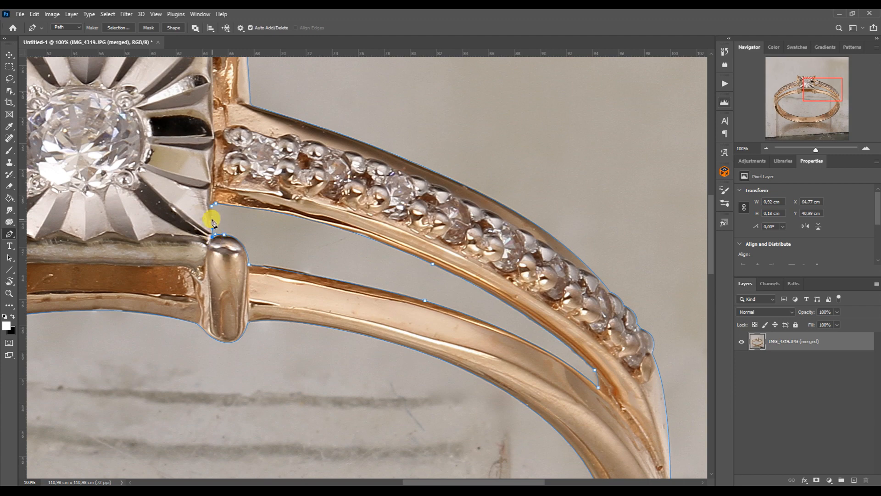
- Trace a closed path around the gap between the two bands on the ring's left side
drag(813, 87, 783, 91)
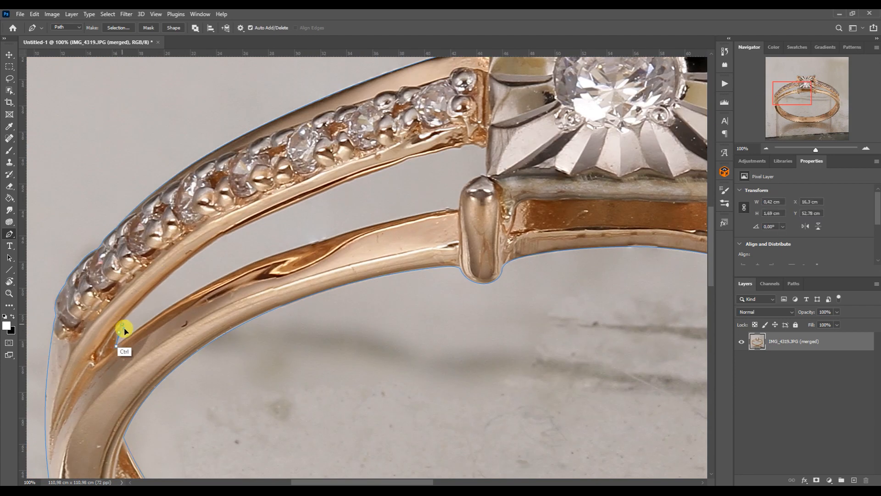
drag(471, 145, 188, 246)
click(486, 146)
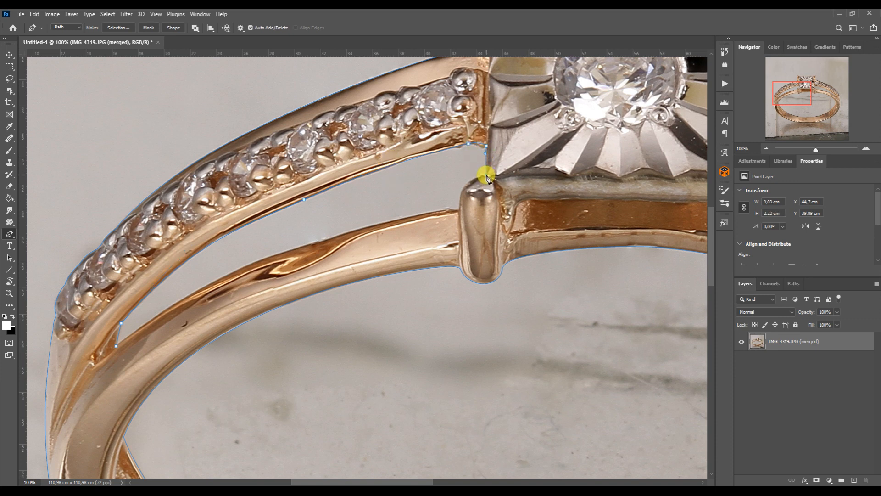
mouse_move(461, 210)
mouse_down()
mouse_move(255, 220)
mouse_move(444, 209)
mouse_up()
- Load the finished path as a selection, copy the ring to a new layer and hide the original photo layer
click(766, 148)
click(766, 148)
click(793, 283)
ctrl+click(744, 304)
click(745, 284)
key(ctrl+j)
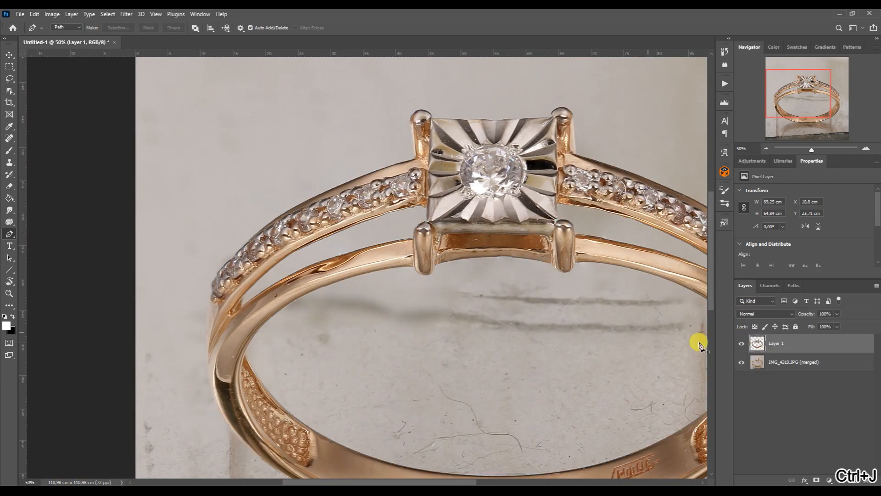
click(741, 362)
- Paint a Quick Mask over the large central stone using an enlarged brush
click(10, 150)
right_click(478, 163)
click(865, 149)
click(865, 148)
click(866, 148)
drag(801, 90, 805, 83)
key(bracketright)
key(bracketright)
key(bracketright)
mouse_move(312, 153)
mouse_down()
mouse_move(351, 134)
mouse_move(346, 157)
mouse_up()
- Paint the Quick Mask over the four left-shoulder stones nearest the head, sizing the brush to fit
drag(805, 83, 796, 83)
click(347, 292)
drag(218, 325, 208, 341)
drag(348, 482, 318, 482)
drag(324, 366, 314, 388)
click(786, 88)
key(bracketleft)
click(377, 257)
click(268, 289)
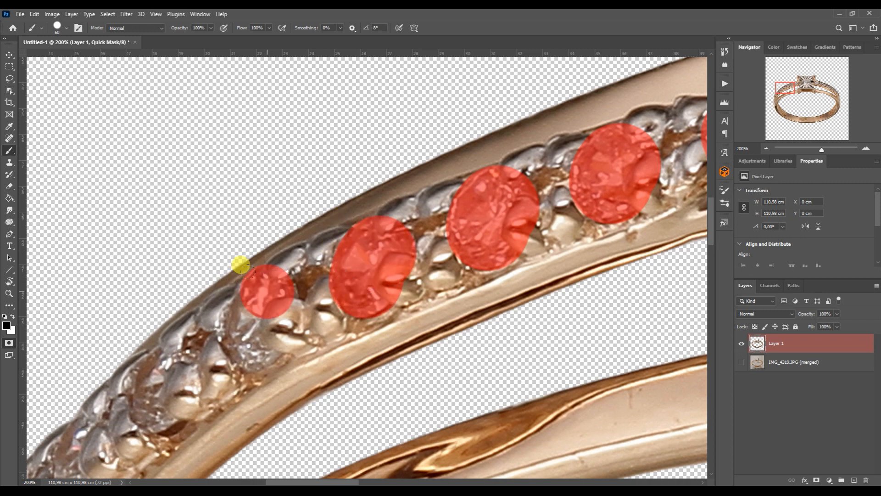
click(261, 328)
- Paint the Quick Mask over the remaining small stones at the outer end of the left shoulder
click(796, 81)
drag(797, 85, 778, 91)
mouse_move(441, 228)
mouse_down()
mouse_move(433, 256)
mouse_move(446, 241)
mouse_up()
key(bracketleft)
mouse_move(353, 296)
mouse_down()
mouse_move(343, 322)
mouse_move(362, 305)
mouse_up()
drag(278, 368, 284, 407)
- Enlarge the brush and paint the Quick Mask over the right-shoulder stones from the head outward
drag(807, 84, 816, 85)
key(bracketright)
key(bracketright)
key(bracketright)
key(bracketright)
drag(396, 203, 411, 213)
click(544, 236)
scroll(459, 220, right, 5)
drag(445, 270, 451, 287)
click(558, 326)
drag(558, 326, 555, 339)
scroll(555, 339, right, 5)
drag(495, 374, 503, 393)
- Reduce the brush and paint the Quick Mask over the last three stones at the right shoulder's outer end
drag(826, 86, 831, 93)
key(bracketleft)
key(bracketleft)
drag(436, 156, 439, 191)
drag(520, 223, 525, 255)
click(590, 285)
drag(592, 289, 598, 327)
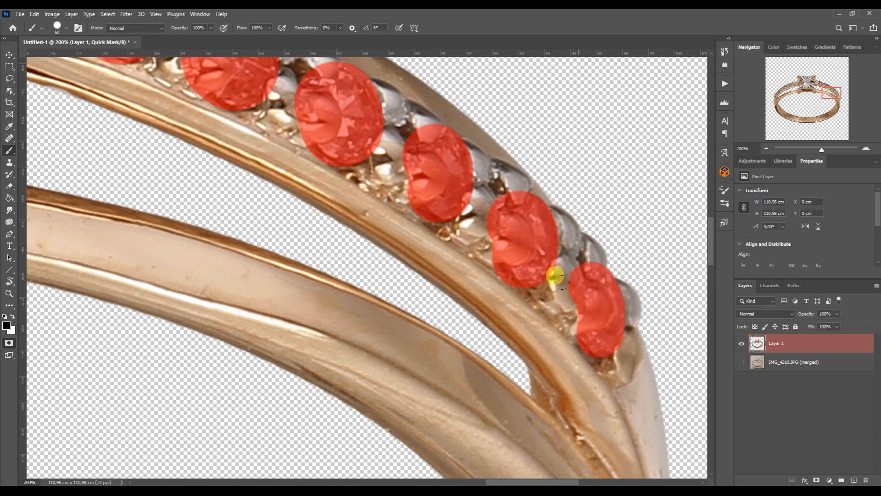
- Exit Quick Mask and invert the selection so that it covers only the painted stones
key(q)
key(l)
right_click(598, 263)
- Subtract the overlapping metal beads from the selection of the three outermost right-shoulder stones with the Lasso
mouse_move(579, 264)
mouse_down()
mouse_move(582, 280)
mouse_move(606, 271)
mouse_move(613, 311)
mouse_move(563, 357)
mouse_up()
drag(498, 204, 533, 225)
drag(509, 264, 510, 266)
drag(492, 176, 475, 190)
drag(448, 125, 408, 152)
mouse_move(446, 187)
mouse_down()
mouse_move(406, 185)
mouse_move(434, 215)
mouse_up()
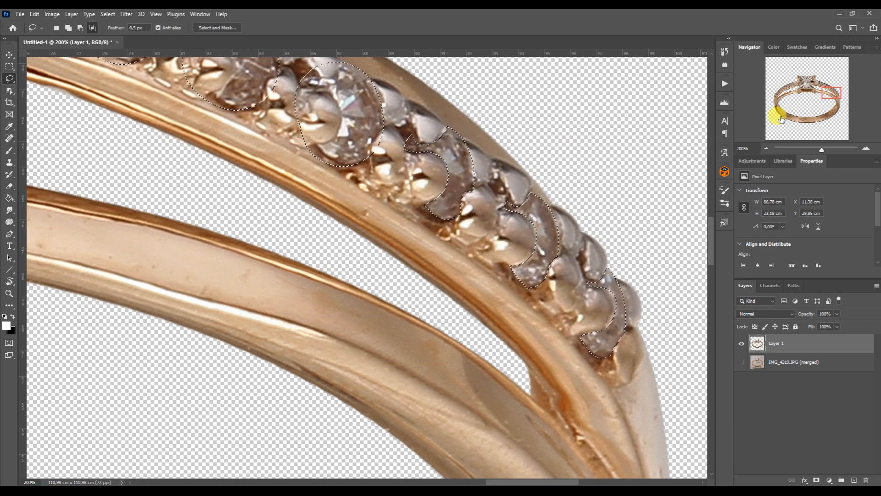
- Lasso the metal beads out of the selection around the middle stones of the right shoulder
click(830, 91)
drag(345, 156, 348, 167)
mouse_move(377, 223)
mouse_down()
mouse_move(388, 242)
mouse_move(378, 157)
mouse_move(324, 151)
mouse_up()
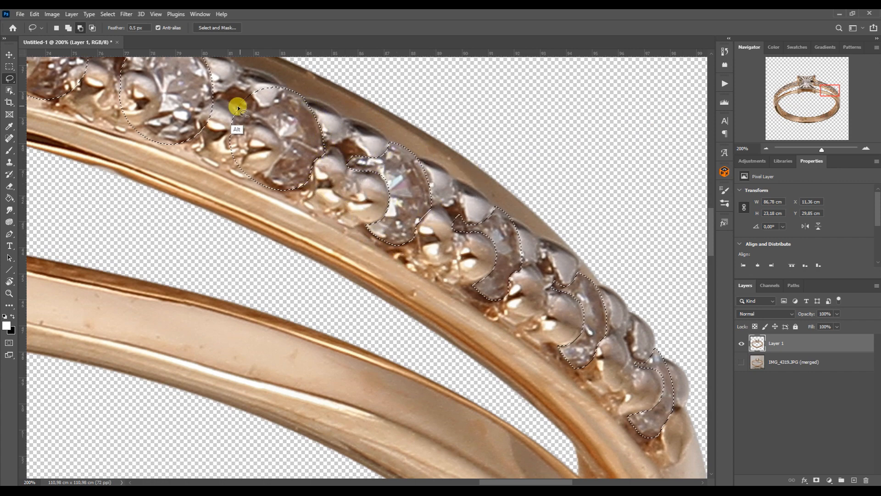
mouse_move(283, 82)
mouse_down()
mouse_move(226, 85)
mouse_move(282, 147)
mouse_move(260, 179)
mouse_up()
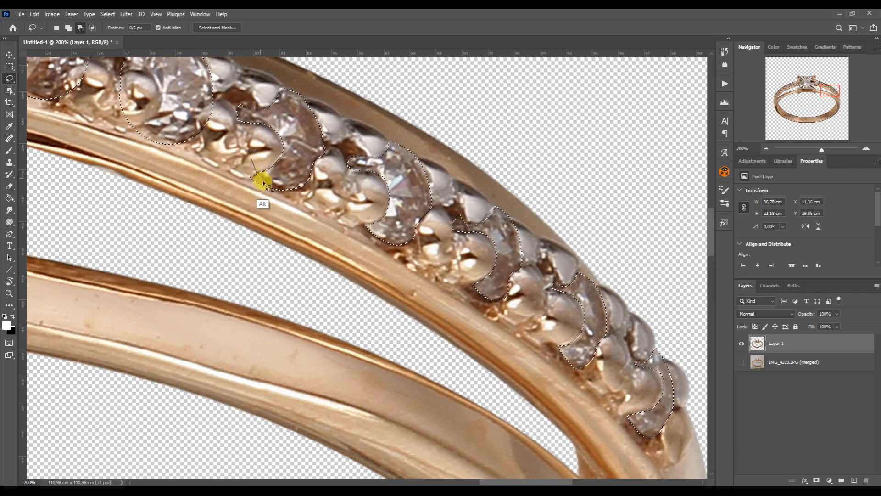
- Remove the metal beads from the selection of the right-shoulder stones closest to the head
drag(825, 88, 818, 84)
mouse_move(345, 200)
mouse_down()
mouse_move(378, 238)
mouse_move(330, 232)
mouse_up()
drag(394, 195, 348, 122)
mouse_move(317, 181)
mouse_down()
mouse_move(210, 161)
mouse_move(198, 171)
mouse_move(262, 122)
mouse_move(275, 124)
mouse_up()
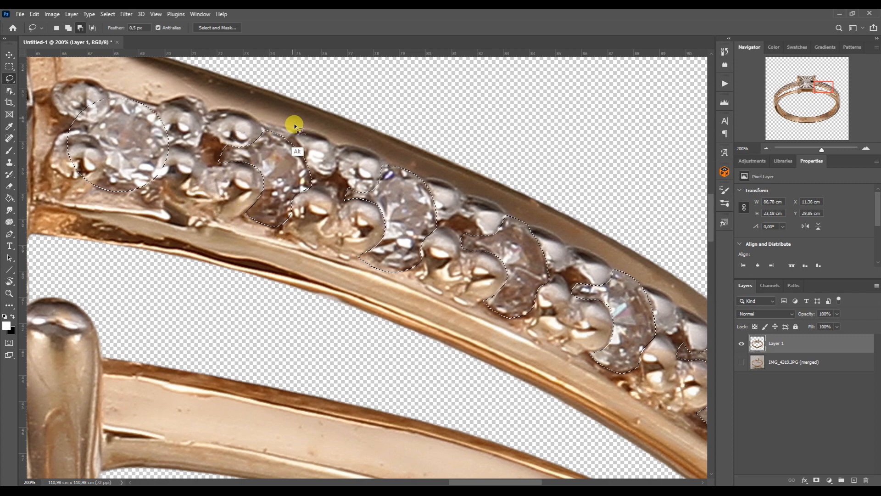
mouse_move(148, 178)
mouse_down()
mouse_move(64, 112)
mouse_move(85, 192)
mouse_up()
drag(79, 126, 81, 130)
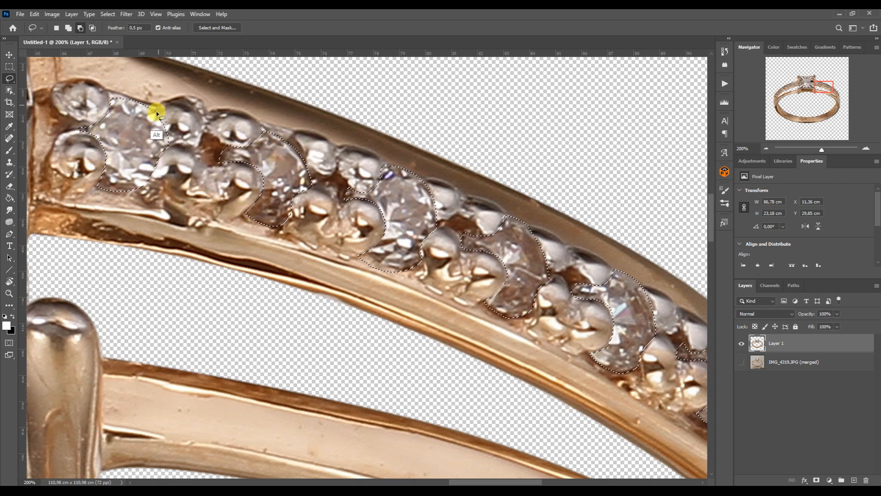
- Subtract the small prongs around the large central stone from its selection
click(807, 83)
mouse_move(281, 298)
mouse_down()
mouse_move(325, 325)
mouse_move(386, 339)
mouse_move(368, 345)
mouse_up()
drag(458, 316, 468, 334)
drag(453, 147, 521, 142)
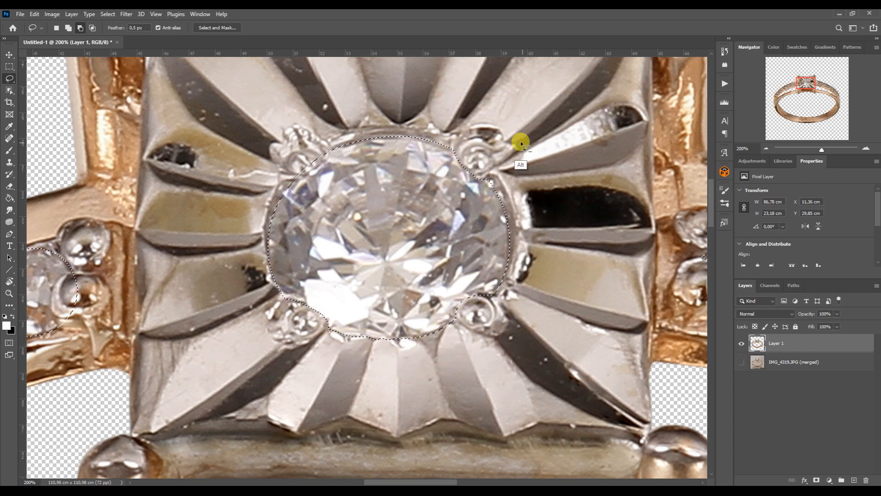
- Subtract the metal beads from the selection of the three left-shoulder stones nearest the head
drag(804, 82, 795, 85)
mouse_move(454, 188)
mouse_down()
mouse_move(435, 208)
mouse_move(451, 208)
mouse_up()
drag(369, 218, 388, 255)
drag(287, 205, 299, 244)
drag(164, 248, 183, 336)
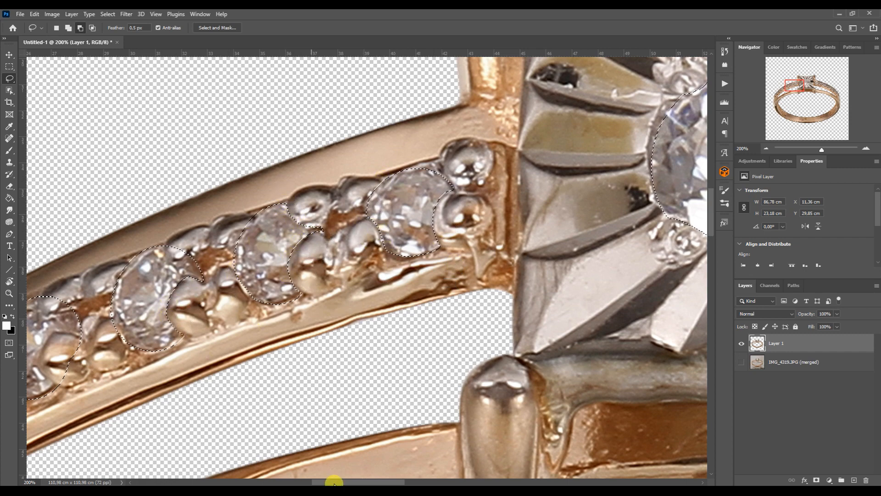
- Subtract the metal beads from the selection of the middle left-shoulder stones
drag(334, 481, 313, 481)
mouse_move(237, 332)
mouse_down()
mouse_move(209, 338)
mouse_move(226, 392)
mouse_up()
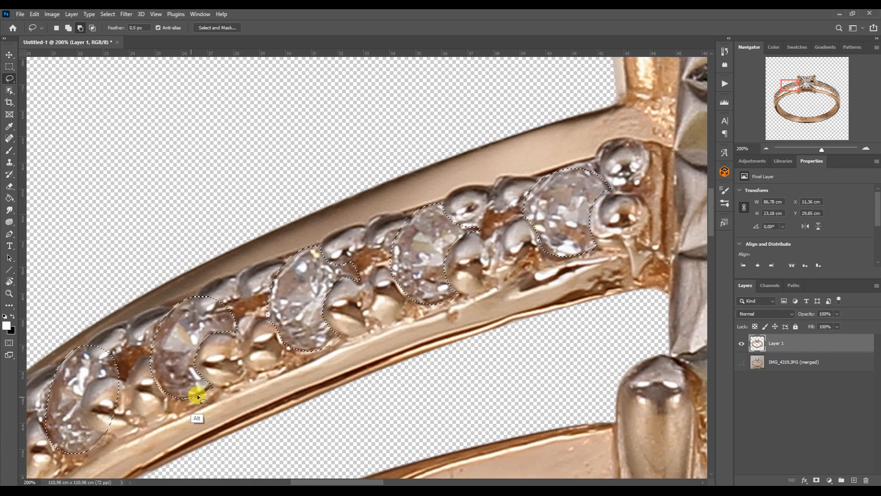
drag(793, 85, 780, 88)
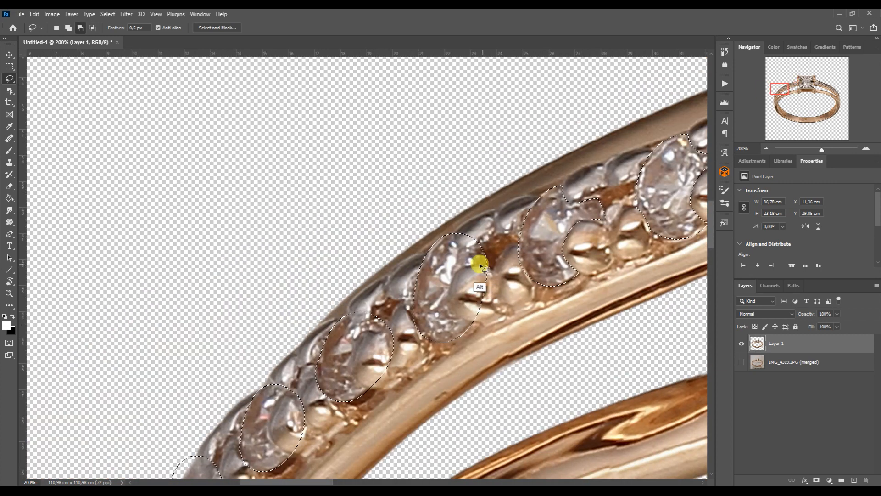
drag(506, 313, 501, 289)
drag(454, 232, 485, 251)
mouse_move(398, 336)
mouse_down()
mouse_move(354, 379)
mouse_move(383, 388)
mouse_up()
drag(348, 309, 382, 318)
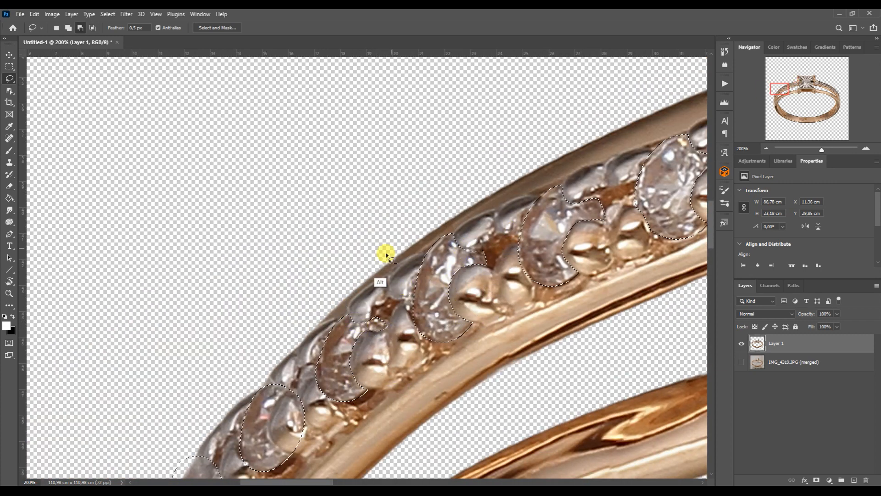
- Lasso the metal beads out of the selection around the outermost left-shoulder stones
click(775, 93)
drag(452, 252, 476, 307)
mouse_move(371, 316)
mouse_down()
mouse_move(352, 360)
mouse_move(381, 305)
mouse_up()
drag(319, 384, 357, 405)
drag(410, 324, 412, 325)
- Copy the selected stones to a new layer
mouse_move(776, 91)
mouse_down()
mouse_move(827, 87)
mouse_move(806, 86)
mouse_up()
triple_click(766, 148)
key(ctrl+j)
- Enter Quick Mask mode and brush over the metal beads at the outer end of the left shoulder
key(b)
right_click(251, 266)
click(866, 149)
click(866, 149)
click(866, 148)
click(778, 93)
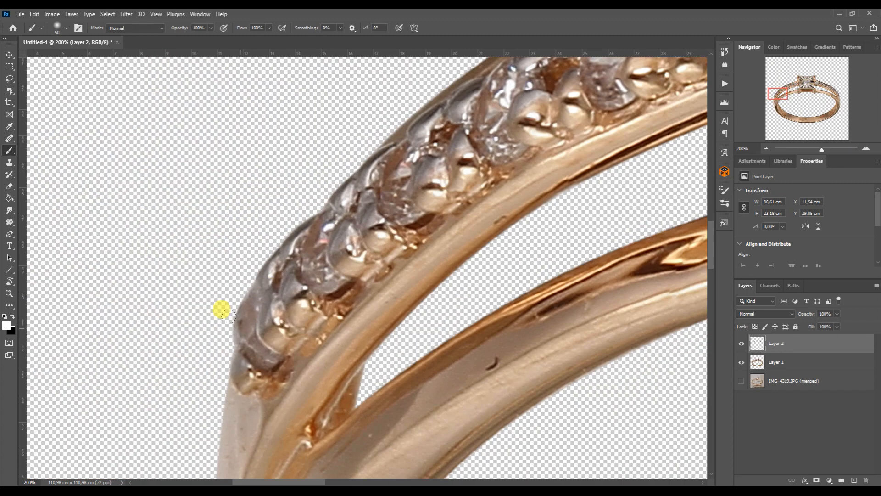
key(q)
key(x)
mouse_move(241, 312)
mouse_down()
mouse_move(291, 252)
mouse_move(367, 198)
mouse_move(382, 148)
mouse_move(432, 168)
mouse_move(421, 133)
mouse_move(490, 88)
mouse_up()
mouse_move(516, 105)
mouse_down()
mouse_move(356, 234)
mouse_move(426, 160)
mouse_move(498, 150)
mouse_move(506, 132)
mouse_move(553, 133)
mouse_up()
- Continue the quick mask over the left-shoulder beads up to those beside the square head
drag(680, 83, 471, 175)
mouse_move(370, 241)
mouse_down()
mouse_move(430, 195)
mouse_move(413, 197)
mouse_up()
mouse_move(493, 198)
mouse_down()
mouse_move(528, 181)
mouse_move(547, 133)
mouse_move(514, 140)
mouse_up()
drag(799, 93, 803, 90)
mouse_move(516, 236)
mouse_down()
mouse_move(504, 209)
mouse_move(509, 177)
mouse_up()
mouse_move(516, 376)
mouse_down()
mouse_move(378, 252)
mouse_move(423, 220)
mouse_move(443, 268)
mouse_move(479, 179)
mouse_up()
- Mask the lower part of the square head with a larger brush
key(bracketright)
key(bracketright)
key(bracketright)
key(bracketright)
drag(798, 89, 807, 89)
key(bracketleft)
key(bracketleft)
key(bracketleft)
mouse_move(147, 263)
mouse_down()
mouse_move(591, 260)
mouse_move(587, 233)
mouse_move(635, 267)
mouse_up()
- Brush the mask over the rest of the faceted head, including its central stone and upper corner prongs
key(bracketright)
key(bracketright)
key(bracketright)
key(bracketright)
drag(807, 89, 807, 84)
mouse_move(588, 349)
mouse_down()
mouse_move(574, 289)
mouse_move(98, 297)
mouse_move(185, 114)
mouse_move(214, 152)
mouse_up()
key(bracketleft)
mouse_move(108, 126)
mouse_down()
mouse_move(205, 350)
mouse_move(207, 226)
mouse_move(117, 172)
mouse_move(480, 254)
mouse_move(289, 269)
mouse_up()
key(bracketright)
key(bracketright)
key(bracketright)
mouse_move(288, 269)
mouse_down()
mouse_move(391, 226)
mouse_move(482, 171)
mouse_move(569, 151)
mouse_up()
- Mask the right-shoulder beads nearest the head with a small brush of about 25 px
drag(803, 79, 810, 84)
key(bracketleft)
key(bracketleft)
key(bracketleft)
key(bracketleft)
key(bracketleft)
key(bracketleft)
key(bracketleft)
drag(340, 252, 363, 250)
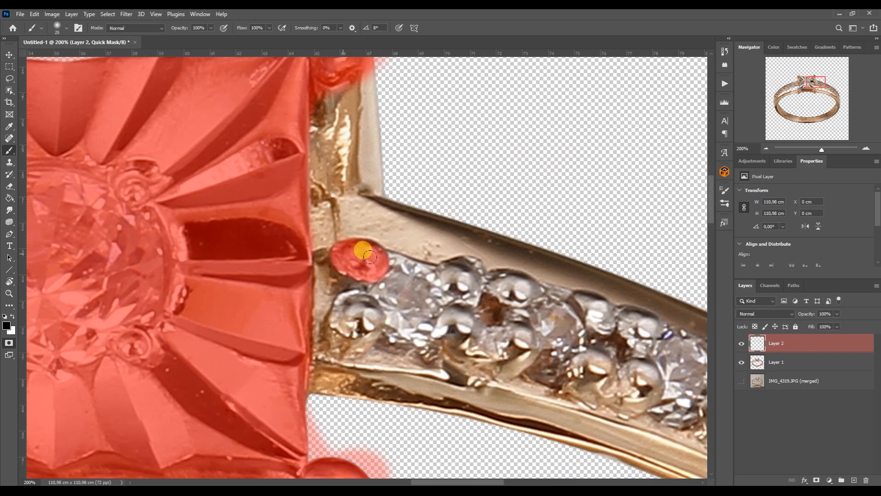
drag(349, 305, 377, 316)
drag(449, 278, 435, 323)
drag(498, 286, 541, 339)
- Mask the metal beads along the middle of the right shoulder with a smaller brush
scroll(540, 339, right, 6)
key(bracketleft)
mouse_move(367, 349)
mouse_down()
mouse_move(402, 353)
mouse_move(457, 337)
mouse_move(408, 323)
mouse_up()
mouse_move(532, 377)
mouse_down()
mouse_move(522, 354)
mouse_move(523, 400)
mouse_move(591, 431)
mouse_up()
drag(813, 82, 820, 87)
mouse_move(362, 204)
mouse_down()
mouse_move(383, 233)
mouse_move(401, 227)
mouse_up()
drag(471, 261, 555, 333)
- Extend the quick mask over the beads at the outer end of the right shoulder and fill missed spots
drag(829, 88, 833, 90)
mouse_move(445, 262)
mouse_down()
mouse_move(426, 237)
mouse_move(513, 301)
mouse_move(544, 345)
mouse_move(538, 356)
mouse_move(584, 401)
mouse_move(581, 451)
mouse_move(538, 360)
mouse_move(262, 157)
mouse_move(305, 214)
mouse_up()
key(bracketright)
key(bracketright)
drag(833, 90, 825, 87)
drag(280, 202, 324, 200)
mouse_move(149, 172)
mouse_down()
mouse_move(211, 157)
mouse_move(591, 237)
mouse_up()
- Fill in the remaining unmasked metal beads along the left shoulder down to its outer end
triple_click(766, 148)
triple_click(866, 148)
drag(809, 84, 791, 87)
drag(429, 179, 479, 166)
drag(304, 217, 377, 196)
drag(243, 261, 186, 271)
drag(788, 89, 778, 92)
drag(381, 199, 467, 175)
mouse_move(349, 249)
mouse_down()
mouse_move(301, 264)
mouse_move(304, 276)
mouse_up()
mouse_move(275, 304)
mouse_down()
mouse_move(222, 340)
mouse_move(156, 406)
mouse_up()
triple_click(766, 149)
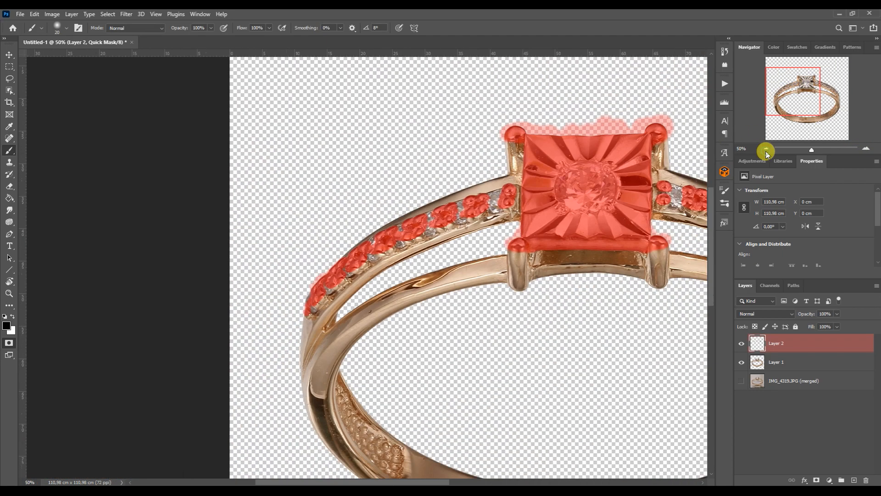
- Turn the quick mask into a selection and copy that area of Layer 1 to a new layer
key(q)
key(l)
click(763, 366)
key(ctrl+j)
- Show only the IMG_4319.JPG (merged) layer and duplicate it
alt+click(742, 399)
click(758, 402)
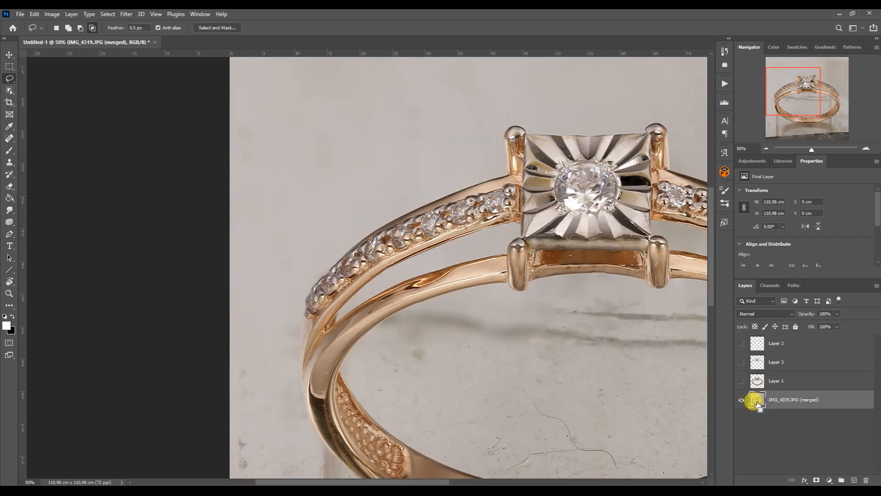
key(ctrl+j)
- Run the Blur Metal MAX action from the JRetouchPRO set on the duplicated photo layer
click(725, 83)
click(656, 156)
click(659, 460)
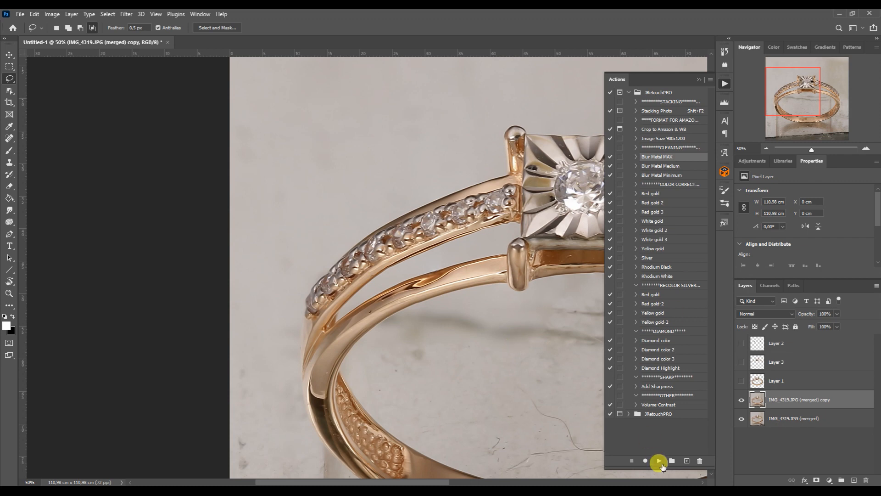
click(659, 461)
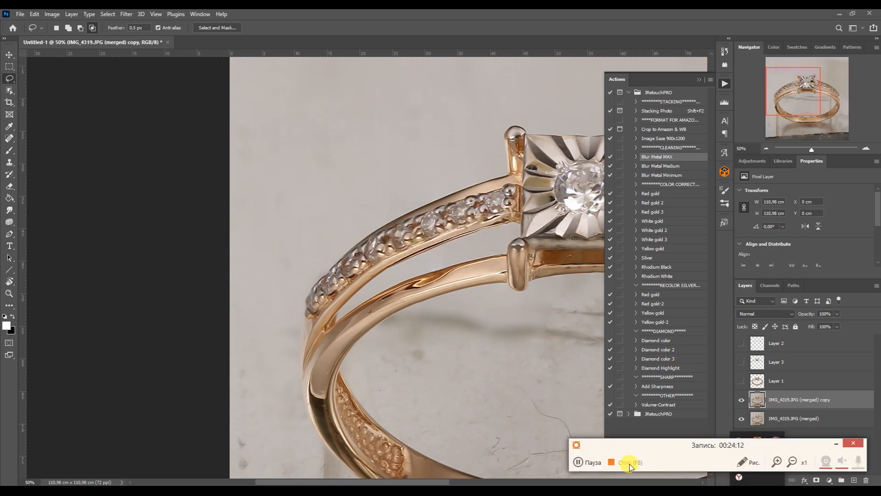
click(835, 444)
click(700, 79)
- Load the ring outline as a selection and smooth the body of the lower left prong with the Mixer Brush
drag(795, 100, 784, 102)
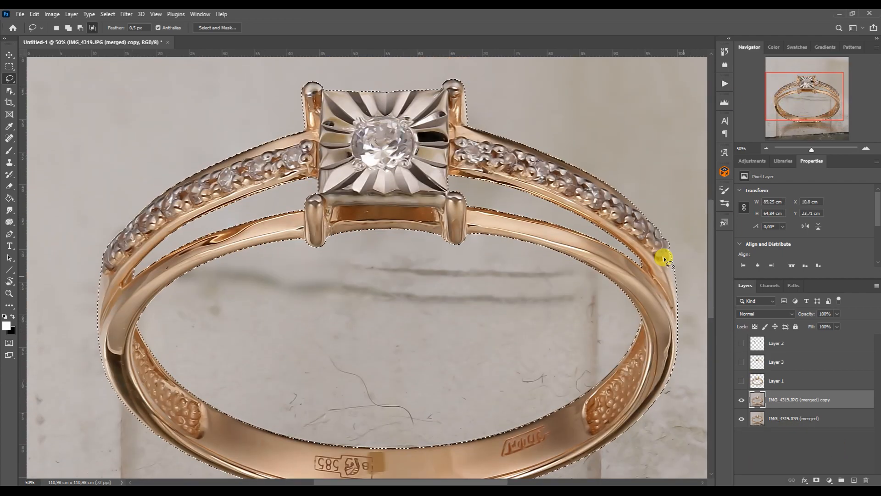
click(866, 148)
click(867, 149)
click(10, 150)
key(bracketright)
key(bracketright)
key(bracketright)
key(bracketright)
mouse_move(345, 253)
mouse_down()
mouse_move(370, 239)
mouse_move(363, 248)
mouse_move(355, 240)
mouse_move(347, 267)
mouse_move(343, 248)
mouse_move(347, 241)
mouse_move(341, 282)
mouse_move(351, 367)
mouse_up()
- Blend the rounded cap and left edge of the lower left prong with a smaller Mixer Brush
key(bracketleft)
key(bracketleft)
key(bracketleft)
key(bracketleft)
key(bracketleft)
mouse_move(341, 225)
mouse_down()
mouse_move(370, 219)
mouse_move(328, 217)
mouse_move(340, 213)
mouse_up()
key(bracketright)
drag(327, 377, 317, 244)
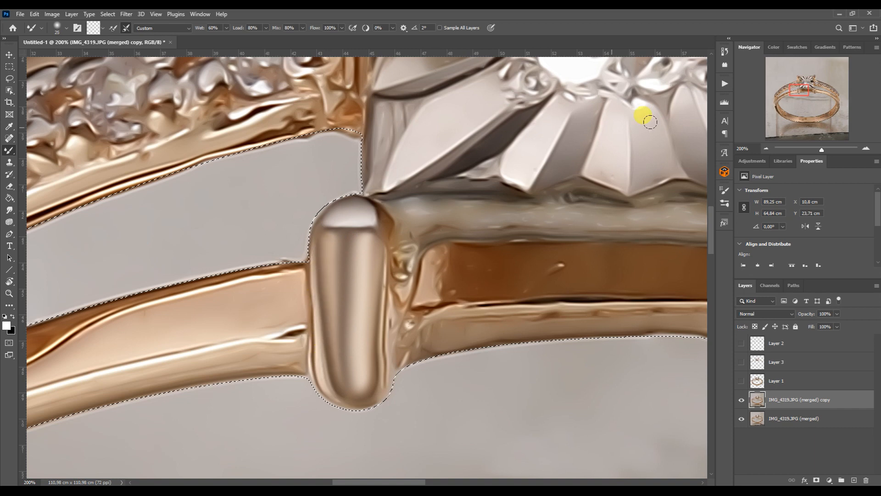
- Smooth the body and rounded cap of the lower right prong with the Mixer Brush
click(813, 91)
key(bracketleft)
mouse_move(427, 175)
mouse_down()
mouse_move(401, 182)
mouse_move(406, 232)
mouse_move(406, 197)
mouse_move(430, 193)
mouse_move(421, 239)
mouse_move(407, 246)
mouse_move(411, 284)
mouse_up()
key(bracketright)
key(bracketright)
key(bracketleft)
key(bracketleft)
key(bracketleft)
key(bracketleft)
mouse_move(390, 156)
mouse_down()
mouse_move(424, 169)
mouse_move(400, 156)
mouse_move(418, 160)
mouse_move(401, 151)
mouse_move(418, 148)
mouse_up()
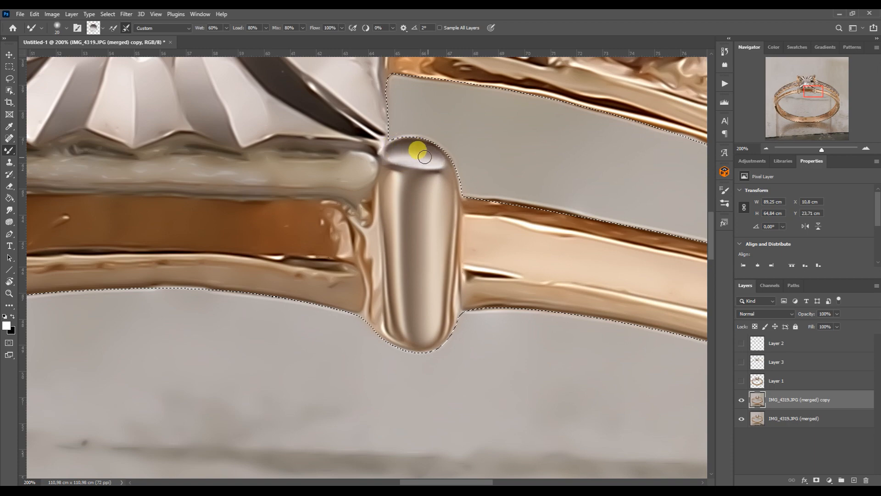
- Smooth the caps of the two upper corner prongs with the Mixer Brush
click(810, 78)
mouse_move(454, 223)
mouse_down()
mouse_move(423, 216)
mouse_move(441, 202)
mouse_move(462, 212)
mouse_up()
click(796, 77)
drag(444, 274, 439, 245)
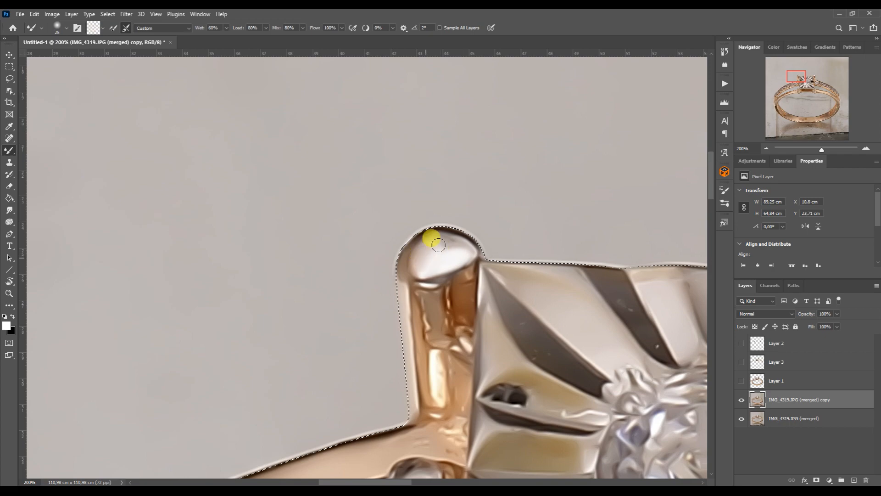
click(797, 78)
- Outline the stained facet at the upper left of the head with the Pen tool, paint it light and deselect
click(766, 149)
key(p)
key(ctrl+d)
click(386, 240)
click(338, 220)
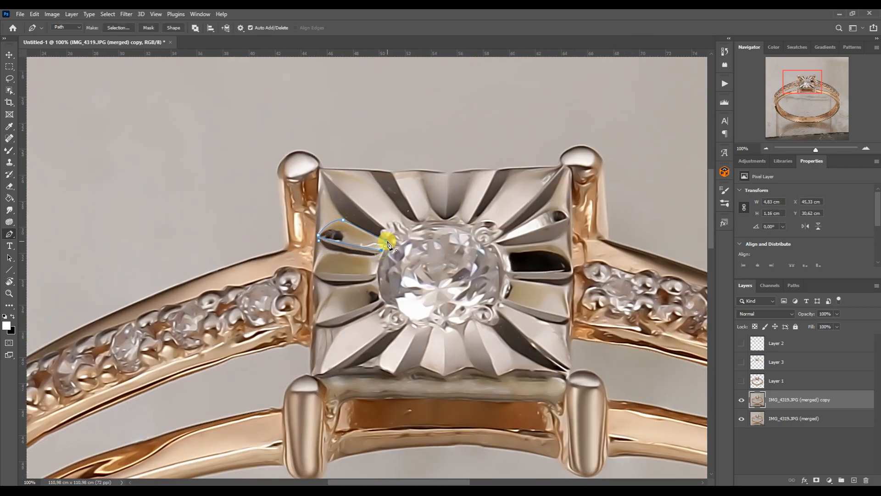
click(9, 151)
key(ctrl+d)
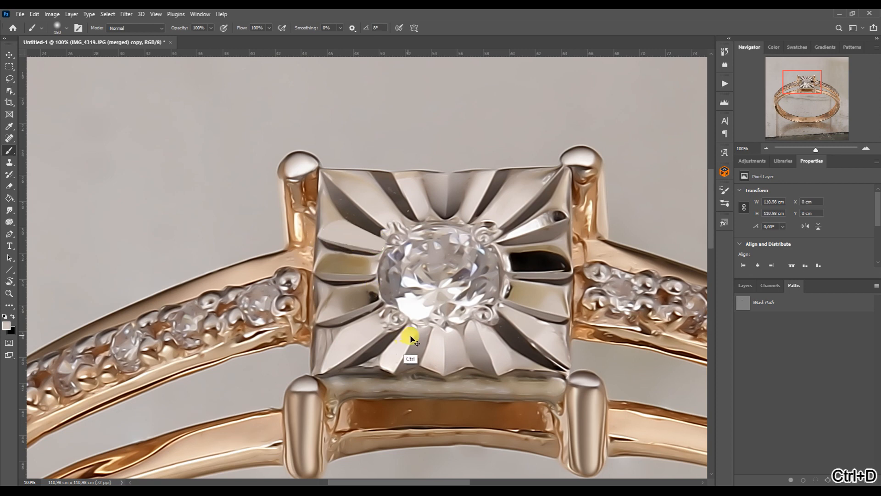
- Outline the black facet beside the central stone on the head's right, paint it white and deselect
key(p)
click(498, 248)
click(545, 247)
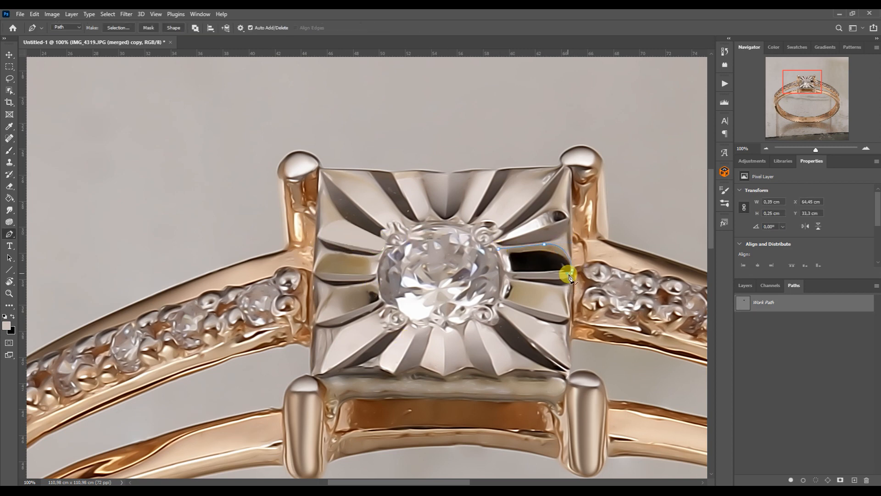
click(498, 249)
ctrl+click(744, 304)
click(10, 150)
mouse_move(505, 257)
mouse_down()
mouse_move(541, 382)
mouse_move(528, 338)
mouse_up()
key(ctrl+d)
- Draw a pen path around the dark facet at the head's lower right corner and load it as a selection
key(p)
click(493, 307)
click(570, 369)
click(568, 373)
click(515, 369)
click(487, 325)
key(ctrl+z)
click(486, 324)
click(493, 307)
ctrl+click(748, 306)
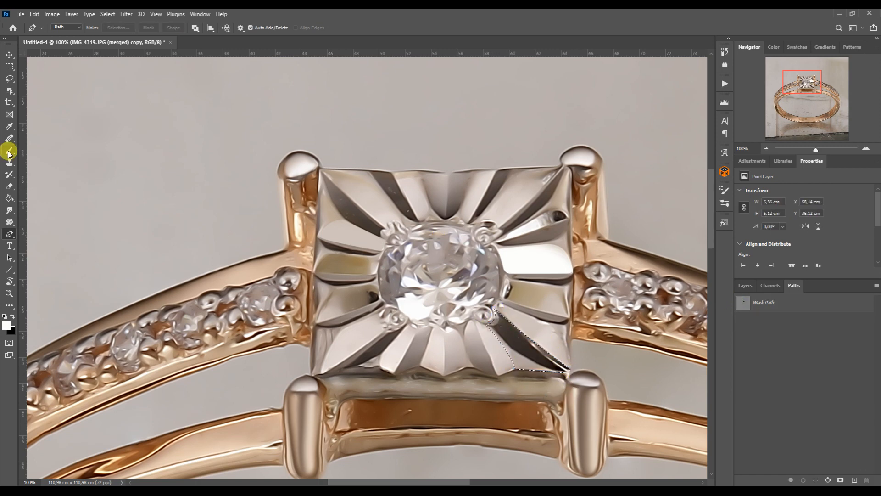
- Paint the selected dark facet at the head's lower right corner with a sampled grey-beige tone and deselect
click(9, 151)
alt+click(505, 353)
drag(500, 345, 503, 429)
key(ctrl+d)
- Outline the narrow dark facet running from the stone to the head's lower right corner, paint it light and deselect
key(p)
click(570, 368)
click(494, 309)
click(531, 338)
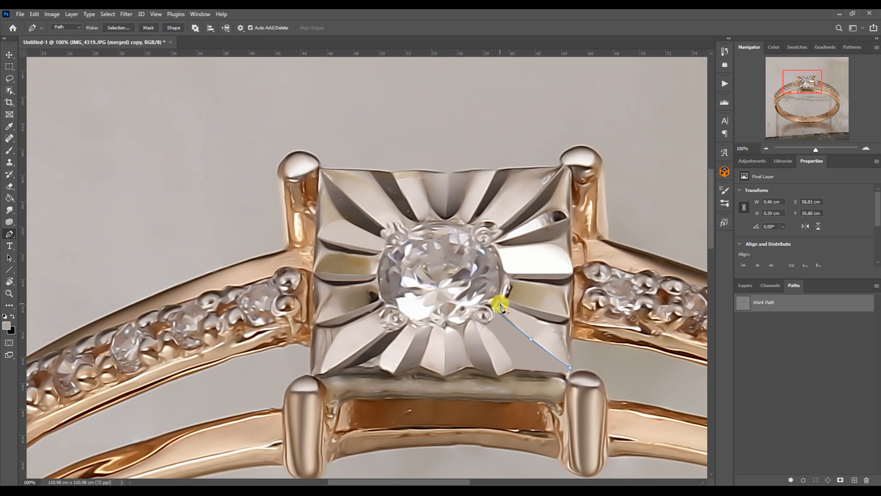
click(570, 368)
key(ctrl+Return)
key(b)
drag(533, 335, 421, 294)
key(ctrl+d)
- Outline the thin dark facet under the stained facet on the head's right side, paint it with a sampled tone and deselect
key(p)
click(508, 300)
click(571, 319)
ctrl+click(532, 310)
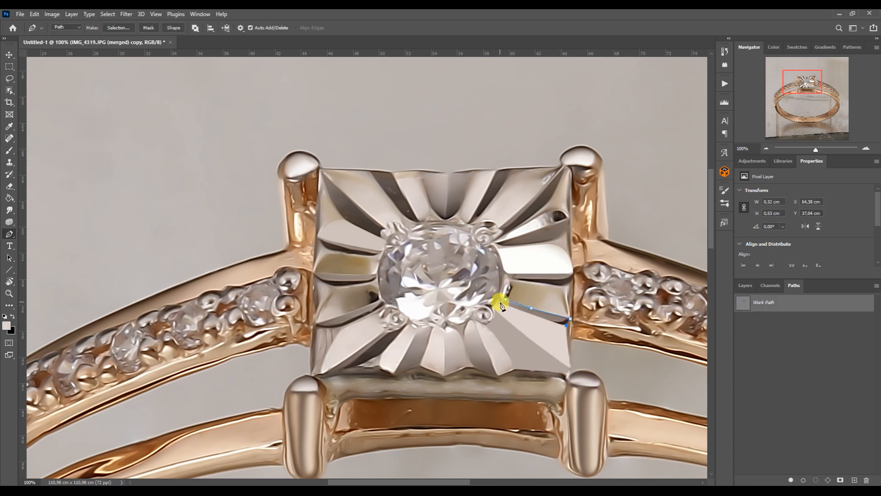
key(ctrl+Return)
key(b)
alt+click(546, 315)
drag(547, 315, 470, 243)
key(ctrl+d)
- Outline the dark sliver directly below the white facet on the head's right, paint it grey and deselect
key(p)
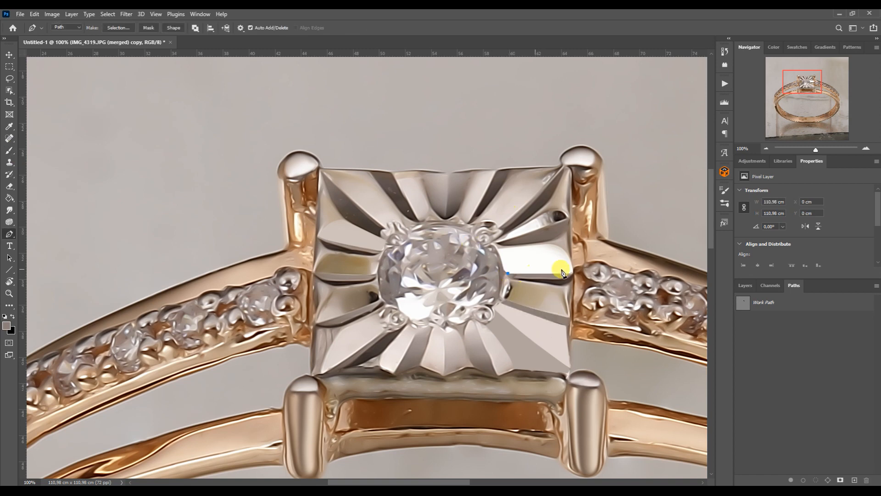
click(508, 273)
click(573, 274)
key(ctrl+Return)
key(b)
drag(538, 267, 503, 258)
key(ctrl+d)
- Outline the stained facet to the stone's lower right, repaint it with white sampled from the neighbouring bright facet and deselect
key(p)
click(504, 299)
click(570, 317)
click(538, 310)
ctrl+click(570, 318)
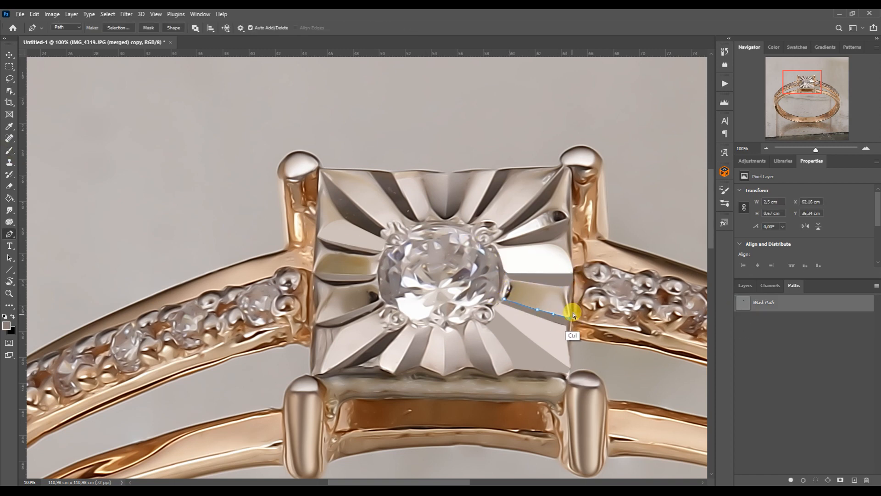
key(ctrl+Return)
click(9, 150)
drag(528, 290, 498, 344)
key(ctrl+z)
alt+click(540, 261)
drag(481, 287, 543, 381)
key(ctrl+d)
- Outline the facet with the black spot at the head's upper right, paint it white and deselect
key(p)
click(495, 243)
click(570, 217)
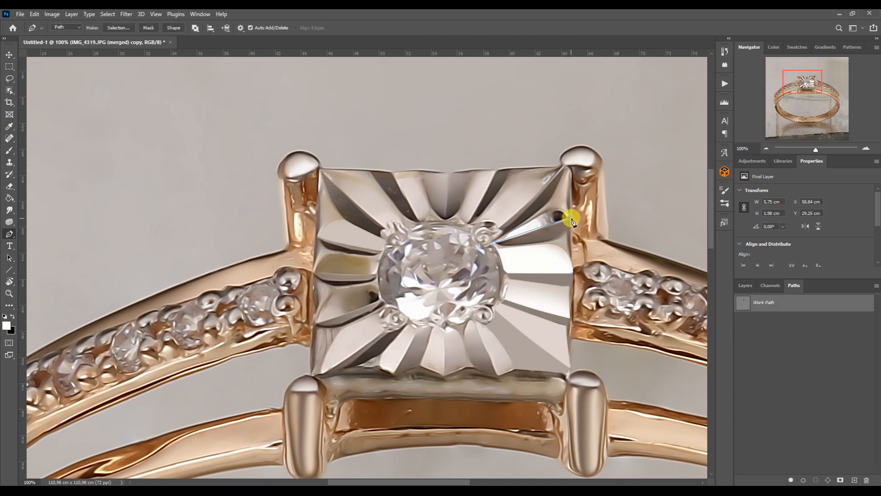
click(569, 170)
drag(569, 199, 558, 202)
click(495, 243)
ctrl+click(742, 302)
click(10, 150)
drag(490, 230, 565, 222)
key(ctrl+d)
- Outline the stained facet to the stone's lower left, paint it light and deselect
key(p)
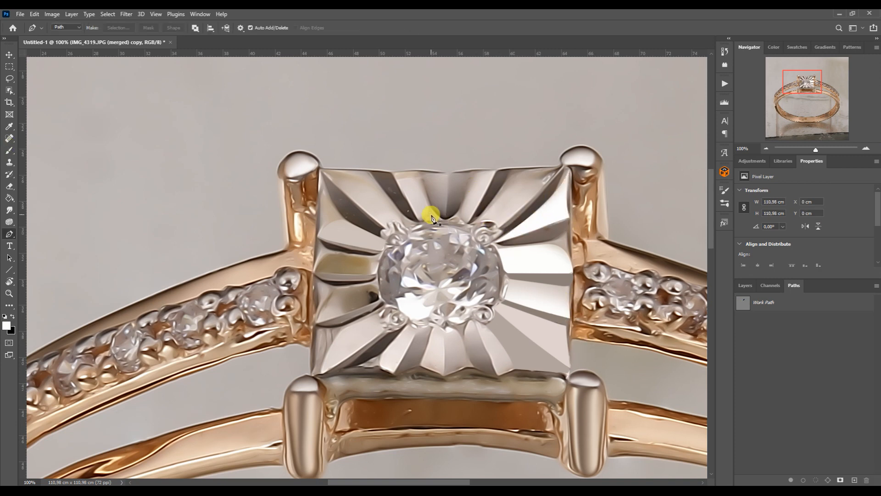
click(381, 298)
click(318, 323)
key(ctrl+Return)
click(9, 150)
mouse_move(324, 303)
mouse_down()
mouse_move(328, 315)
mouse_move(309, 315)
mouse_move(372, 294)
mouse_move(368, 317)
mouse_move(314, 279)
mouse_move(370, 279)
mouse_up()
key(ctrl+d)
- Outline the thin dark facet beneath the light one on the head's lower left, paint it with a sampled grey and deselect
key(p)
click(317, 324)
click(318, 329)
ctrl+click(743, 303)
click(9, 151)
alt+click(349, 278)
key(ctrl+d)
- Outline the dark facet under the stained one directly left of the stone, paint it grey and deselect
click(9, 233)
click(314, 273)
key(ctrl+Return)
click(9, 150)
key(ctrl+d)
- Outline the yellow-stained facet directly left of the stone, paint it with a sampled light beige and deselect
click(9, 234)
click(377, 274)
click(315, 274)
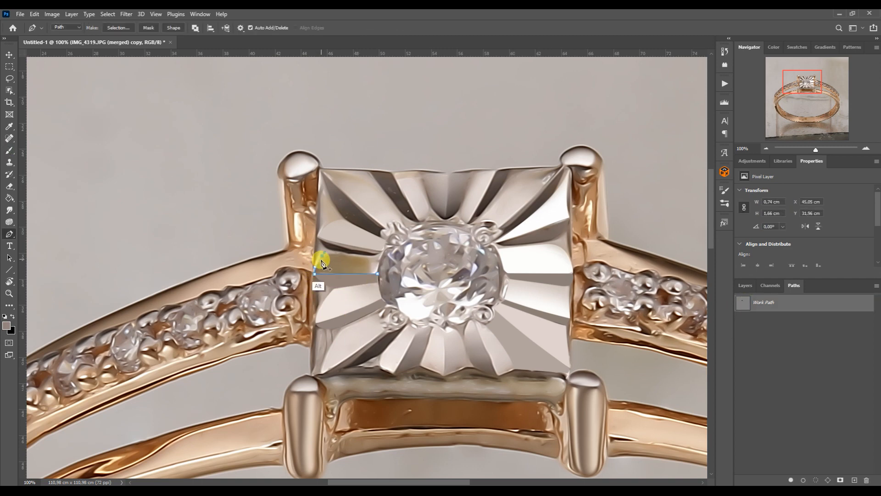
click(378, 273)
ctrl+click(743, 304)
key(b)
alt+click(373, 265)
mouse_move(373, 264)
mouse_down()
mouse_move(322, 257)
mouse_move(325, 239)
mouse_move(373, 260)
mouse_up()
key(ctrl+d)
- Outline the narrow dark facet to the stone's upper left, paint it with sampled white and deselect
key(p)
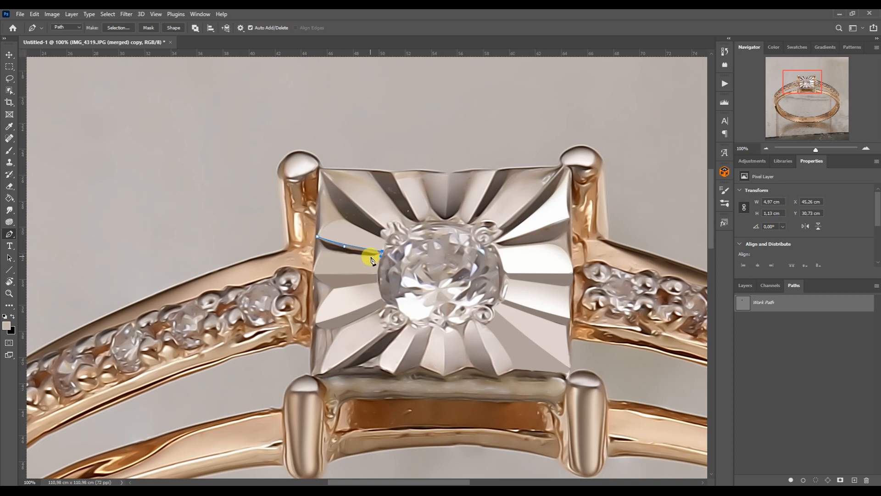
key(ctrl+Return)
click(9, 150)
alt+click(519, 224)
drag(324, 243, 371, 252)
key(ctrl+d)
- Outline the dark facet running to the head's lower left corner, paint it with a sampled grey and deselect
key(p)
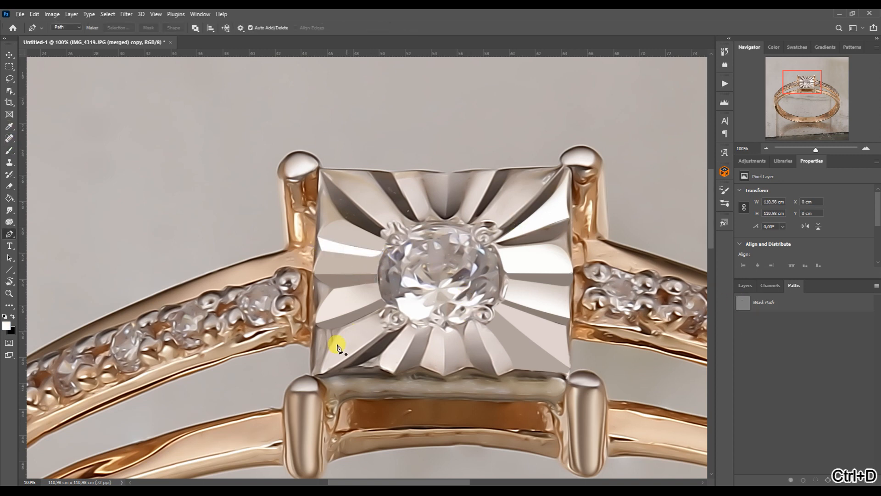
click(324, 374)
drag(385, 331, 392, 334)
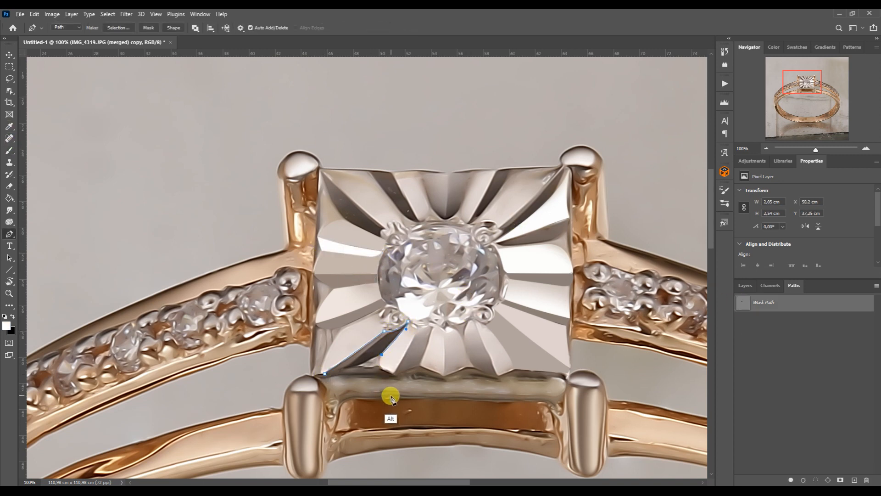
click(326, 374)
key(ctrl+Return)
key(b)
alt+click(92, 183)
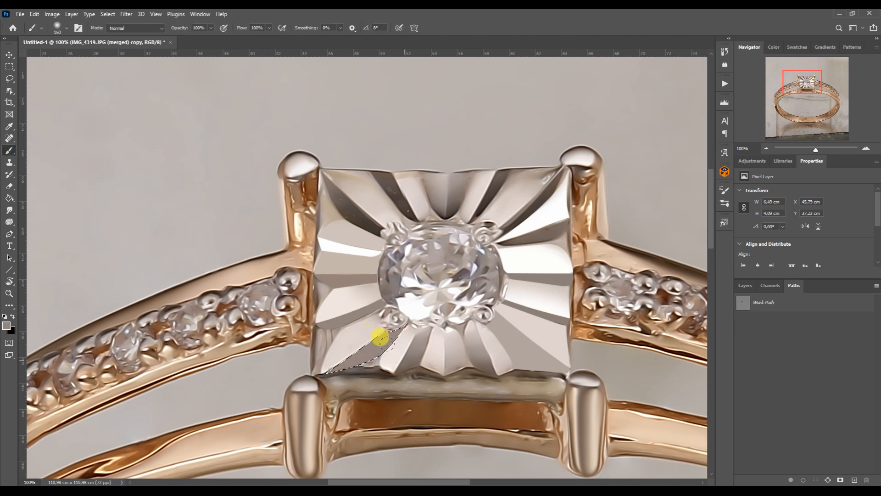
key(ctrl+d)
- Outline the dark facet running to the head's upper left corner, paint it with a sampled grey tone and deselect
key(p)
click(388, 229)
click(321, 170)
click(388, 229)
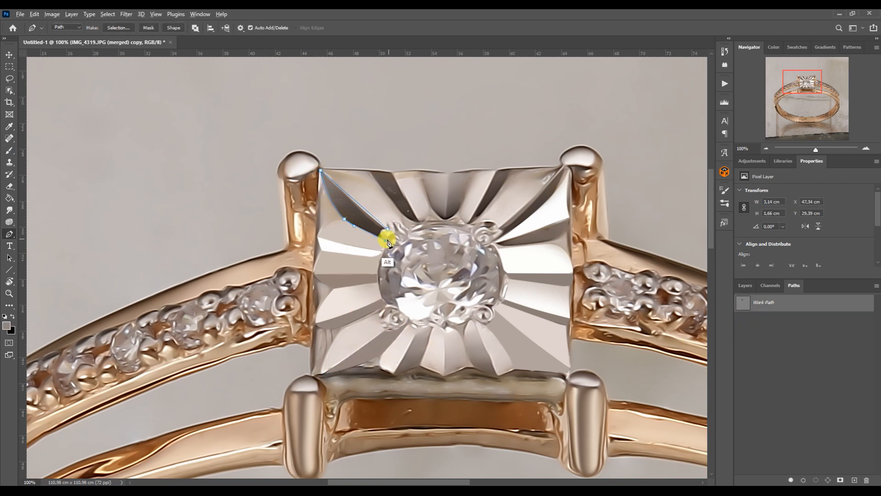
key(ctrl+Return)
key(b)
alt+click(69, 148)
drag(302, 166, 362, 216)
key(ctrl+d)
- Outline the dark facet on the head's top edge left of centre, paint it with a sampled grey-brown and deselect
key(p)
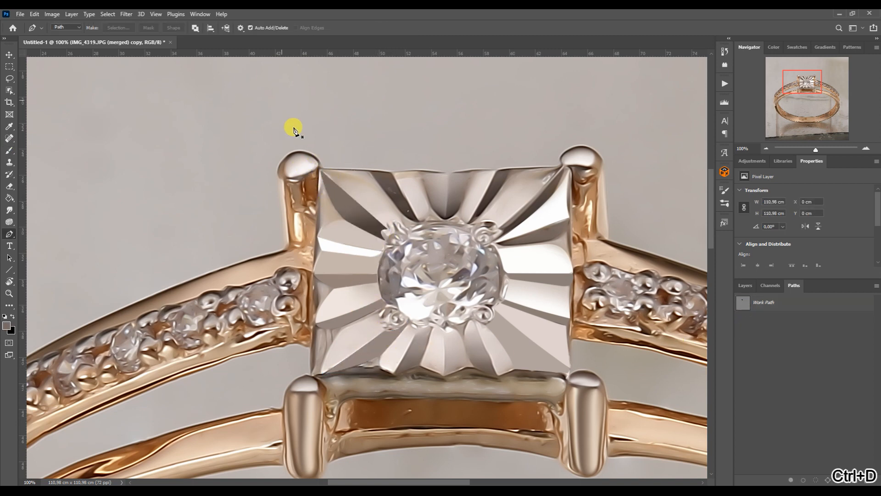
click(393, 174)
click(420, 222)
drag(413, 226, 410, 225)
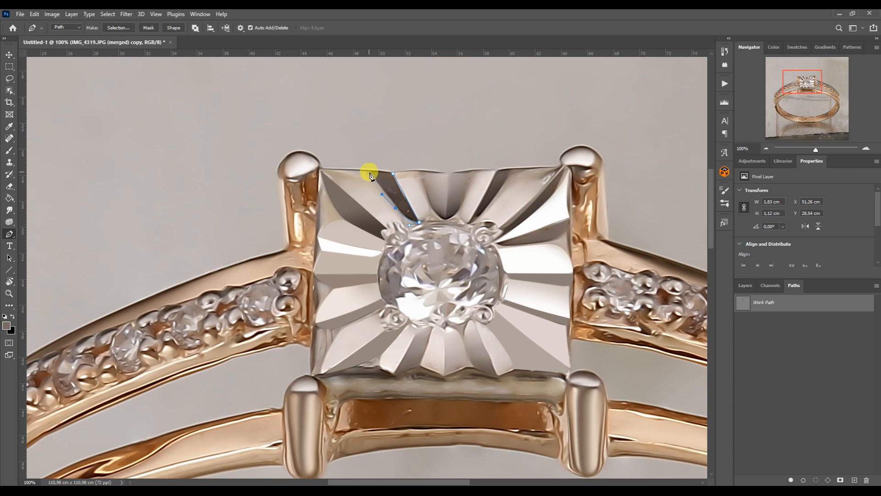
key(ctrl+Return)
key(b)
alt+click(402, 199)
drag(379, 176, 381, 117)
key(ctrl+d)
- Outline the dark facet on the head's top edge right of centre, load the path as a selection, repaint it and deselect
key(p)
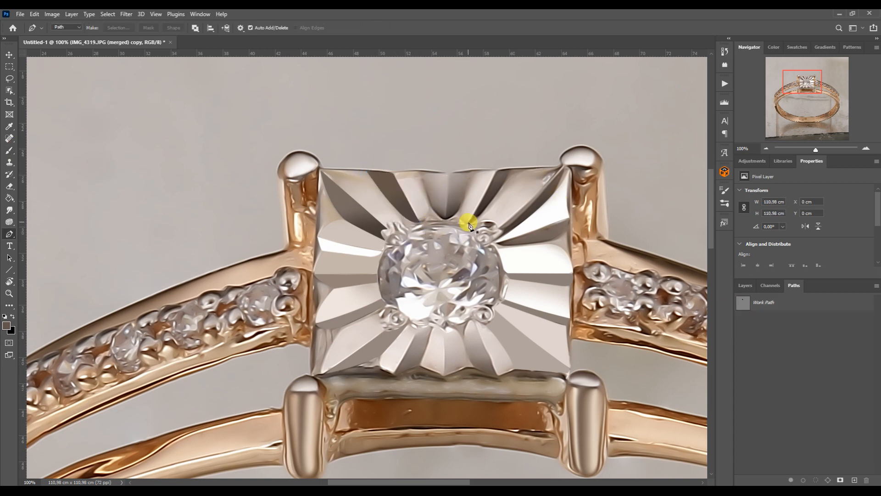
click(468, 224)
click(498, 171)
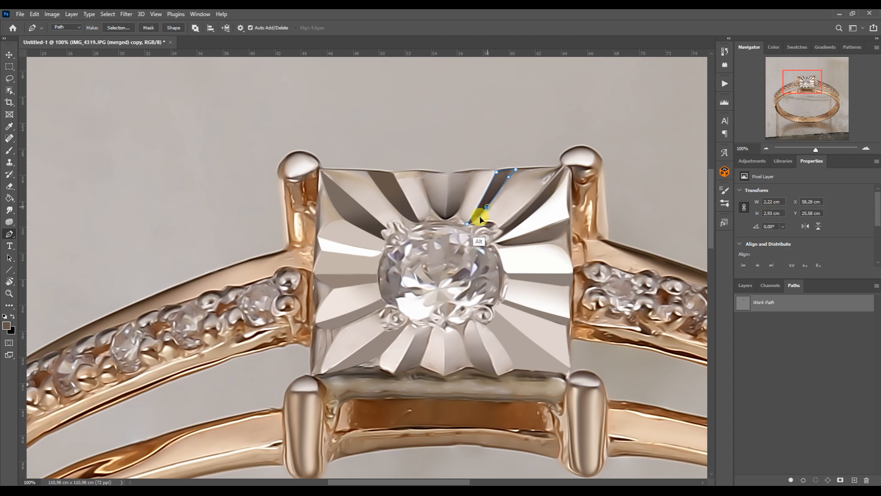
ctrl+click(736, 300)
key(ctrl+d)
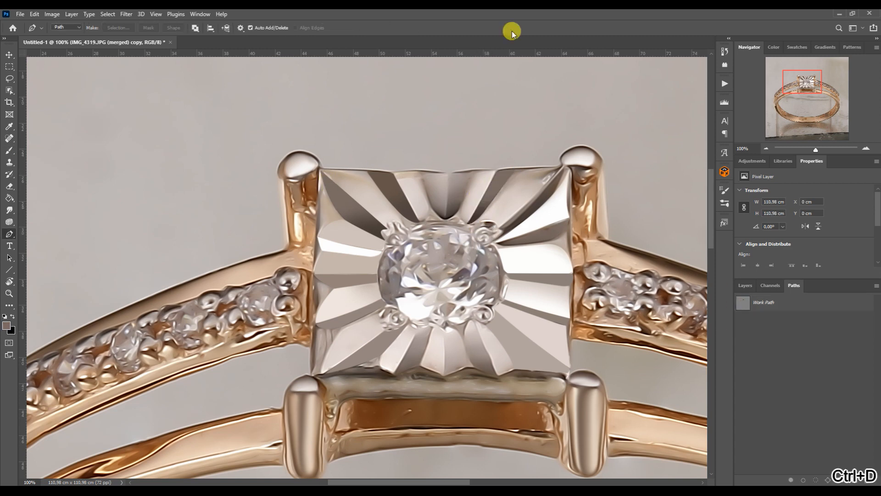
- Outline the scratched facet beside the head's upper right corner, paint it with a sampled light tone and deselect
click(498, 228)
click(558, 169)
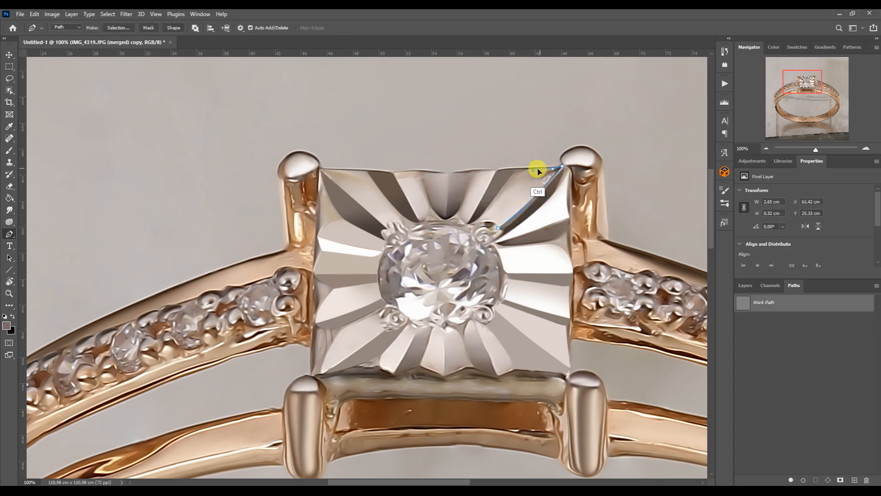
ctrl+click(737, 305)
click(9, 150)
alt+click(496, 220)
mouse_move(498, 218)
mouse_down()
mouse_move(537, 199)
mouse_move(540, 251)
mouse_up()
key(ctrl+d)
- Trace a pen path around the metal strip beneath the head's lower edge, using the original photo layer as the guide
key(p)
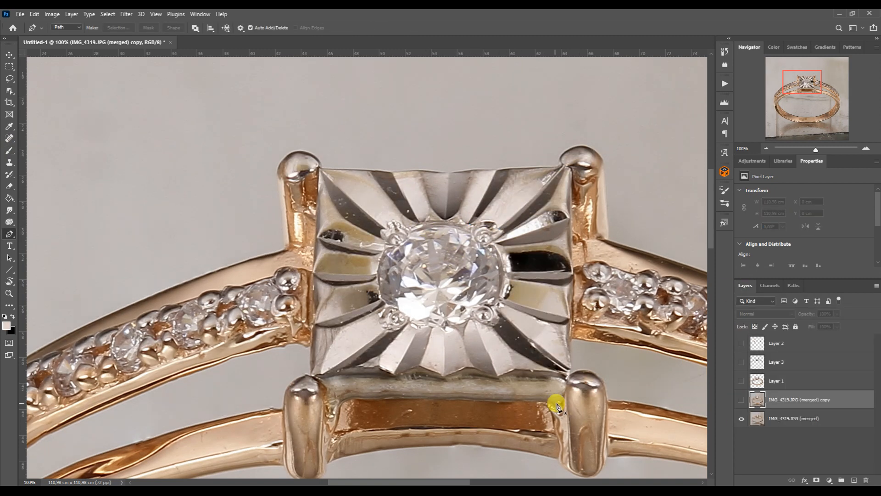
drag(350, 395, 335, 407)
click(317, 378)
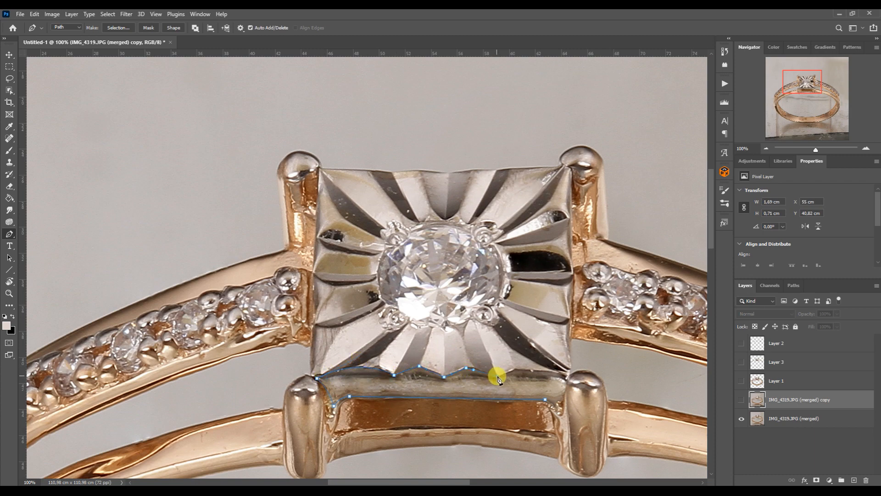
drag(516, 369, 527, 370)
drag(566, 377, 560, 370)
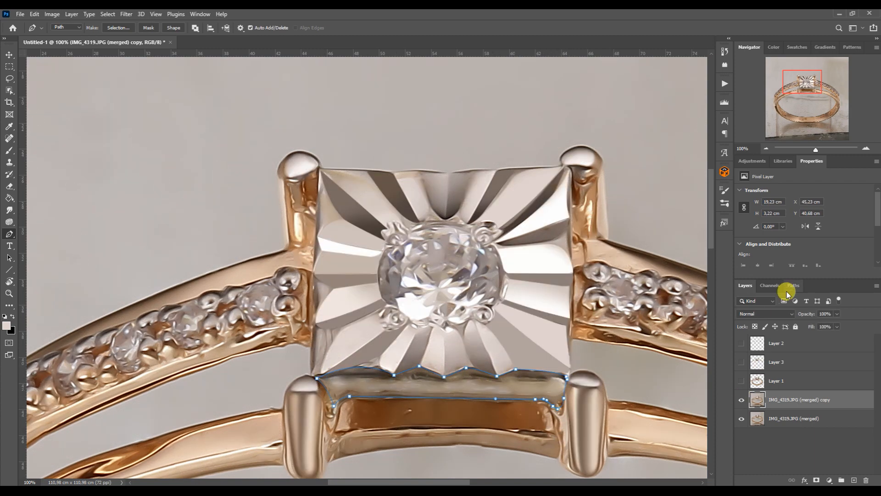
- Load the strip's path as a selection on the retouched copy, paint it light with sampled darker shading using a larger brush, and deselect
click(793, 285)
key(ctrl+Return)
key(b)
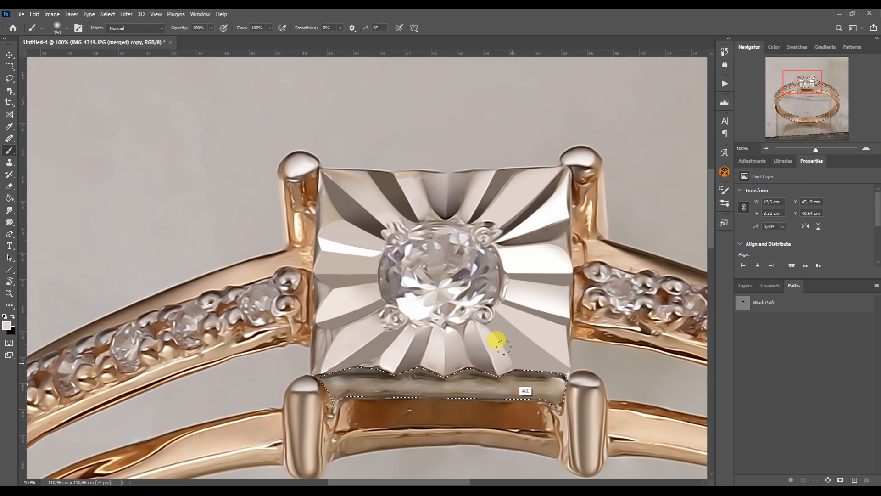
drag(359, 330, 404, 367)
alt+click(482, 360)
mouse_move(524, 394)
mouse_down()
mouse_move(399, 390)
mouse_move(534, 388)
mouse_up()
key(bracketright)
key(bracketright)
key(bracketright)
alt+click(515, 294)
key(ctrl+z)
mouse_move(509, 305)
mouse_down()
mouse_move(348, 283)
mouse_move(554, 287)
mouse_up()
alt+click(538, 354)
mouse_move(557, 404)
mouse_down()
mouse_move(335, 409)
mouse_move(577, 402)
mouse_up()
key(ctrl+d)
- Outline the light facet left of centre on the head's top edge and repaint it with a light tone
click(745, 285)
key(p)
click(419, 221)
drag(394, 174, 398, 174)
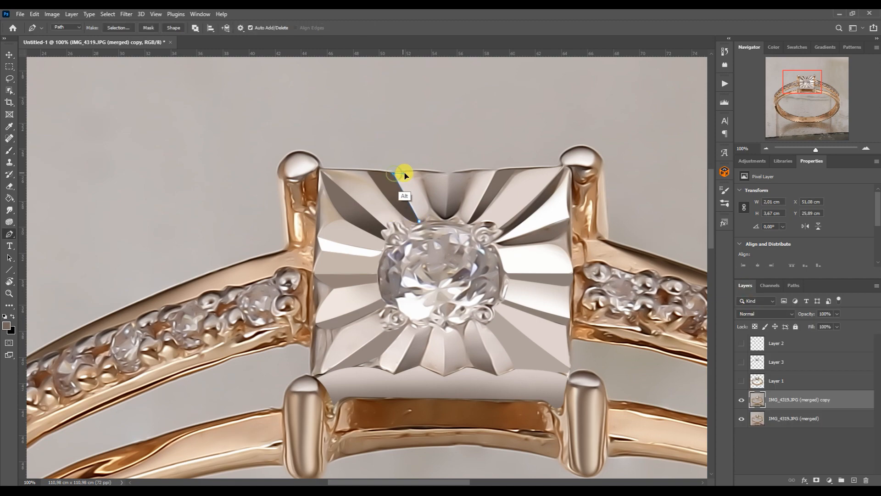
click(431, 208)
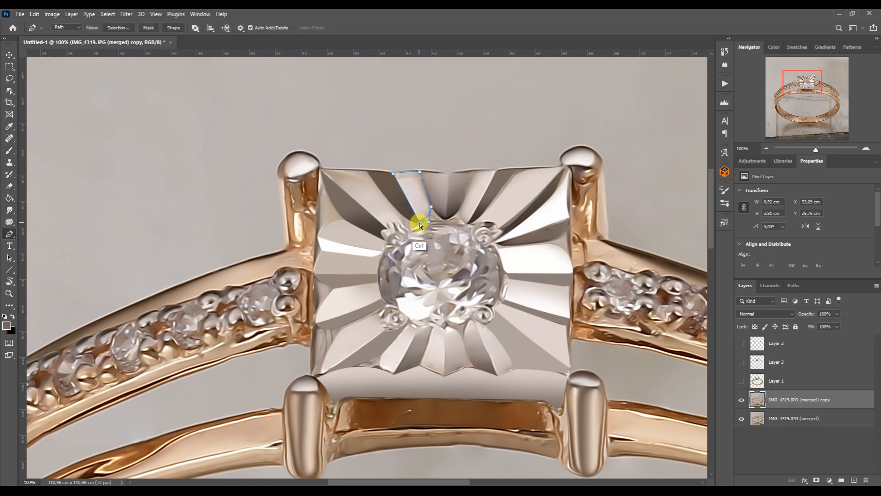
click(793, 285)
key(b)
- Outline the narrow dark facet on the head's right edge, below the upper right corner, paint it with a dark tone and deselect
drag(802, 83, 803, 90)
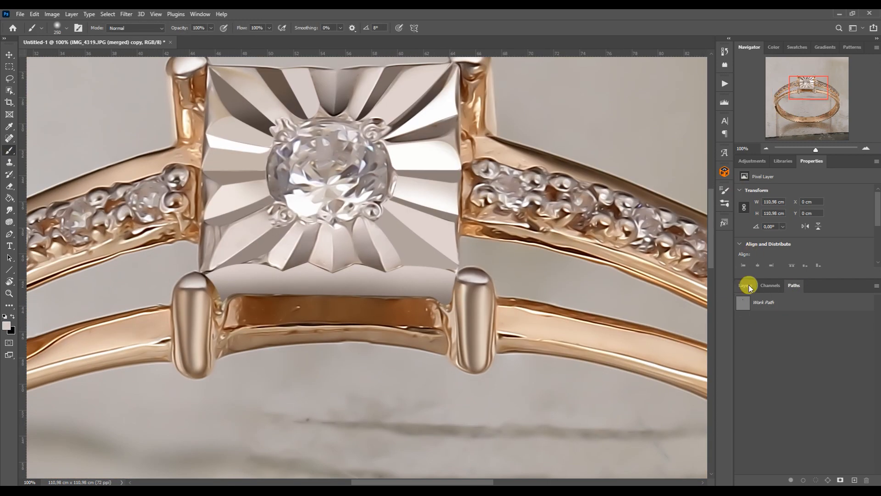
click(745, 285)
key(p)
click(384, 138)
click(457, 114)
drag(449, 134, 459, 122)
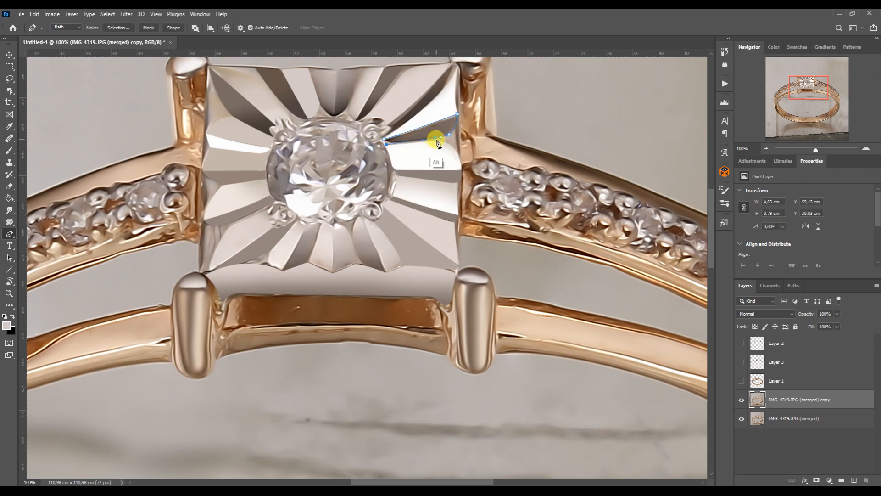
click(793, 285)
ctrl+click(744, 302)
click(9, 150)
click(439, 127)
key(ctrl+d)
- Add a layer mask to the retouched copy and paint it black beneath the head, restoring the original gold texture between the lower prongs
drag(809, 88, 820, 88)
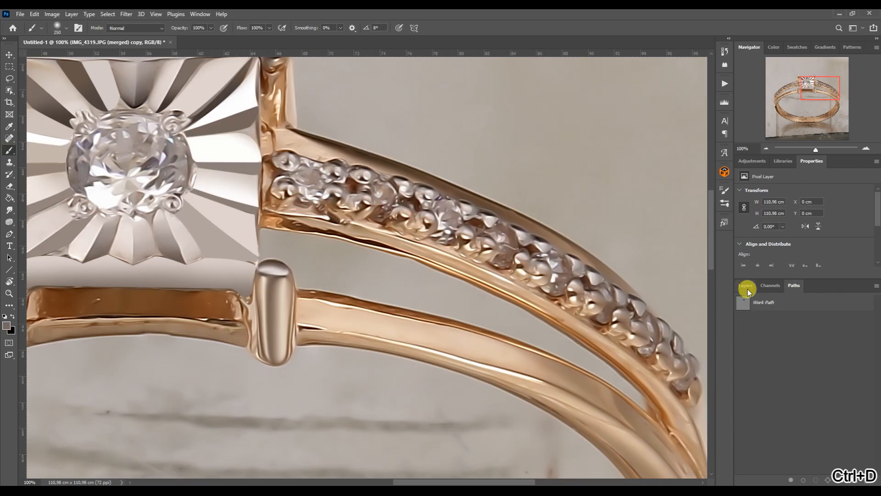
click(745, 285)
click(817, 479)
drag(46, 259, 270, 170)
mouse_move(273, 211)
mouse_down()
mouse_move(364, 204)
mouse_move(343, 212)
mouse_up()
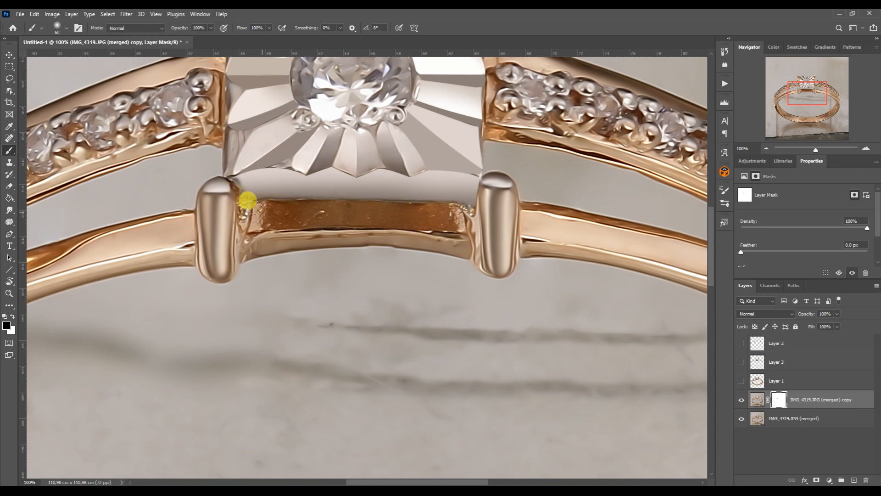
key(bracketleft)
drag(808, 93, 793, 87)
click(741, 399)
click(742, 400)
drag(509, 183, 505, 209)
- Mask back the original gold texture on the inner sides of the two upper prongs using a smaller brush
drag(795, 85, 812, 87)
key(bracketleft)
key(bracketleft)
key(bracketleft)
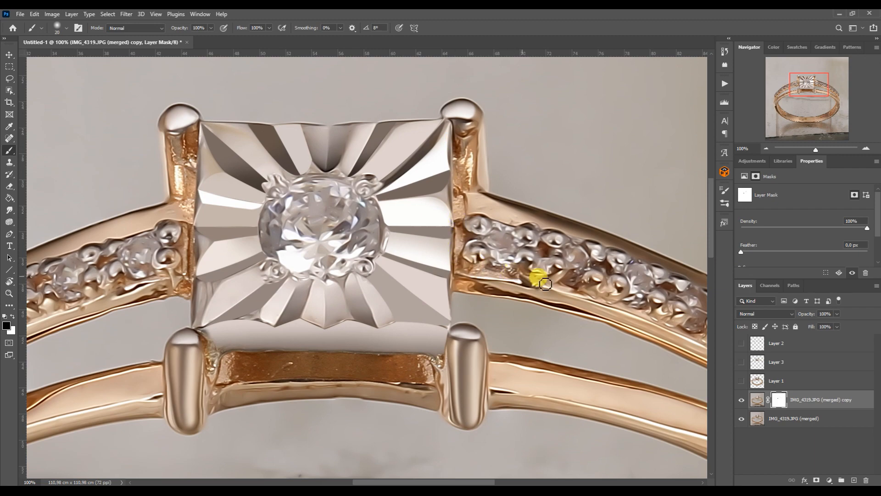
- Mask back the original texture on the two beaded patches inside the band, using a larger brush
click(788, 87)
click(785, 103)
key(bracketright)
key(bracketright)
key(bracketright)
key(bracketright)
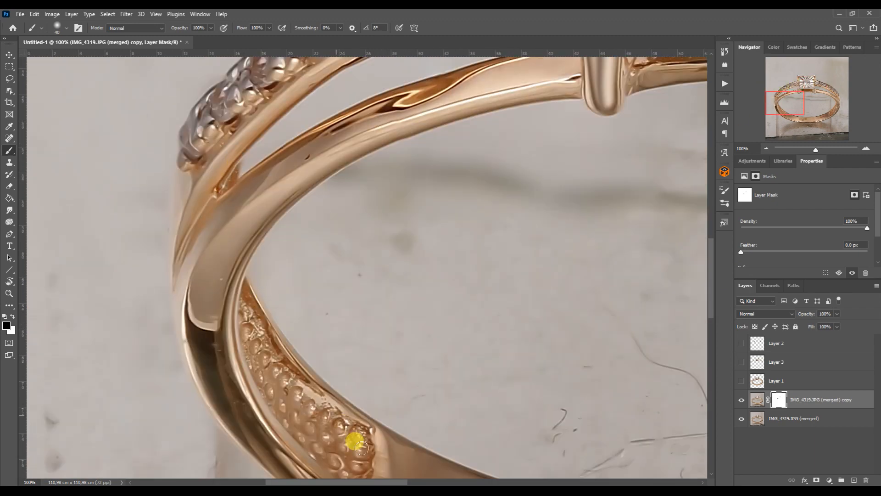
click(786, 110)
click(827, 108)
key(bracketleft)
drag(413, 369, 502, 262)
- Mask back the original detail around the small side stones on both shoulders with a much smaller brush
drag(827, 108, 806, 86)
key(bracketleft)
key(bracketleft)
key(bracketleft)
key(bracketleft)
key(bracketleft)
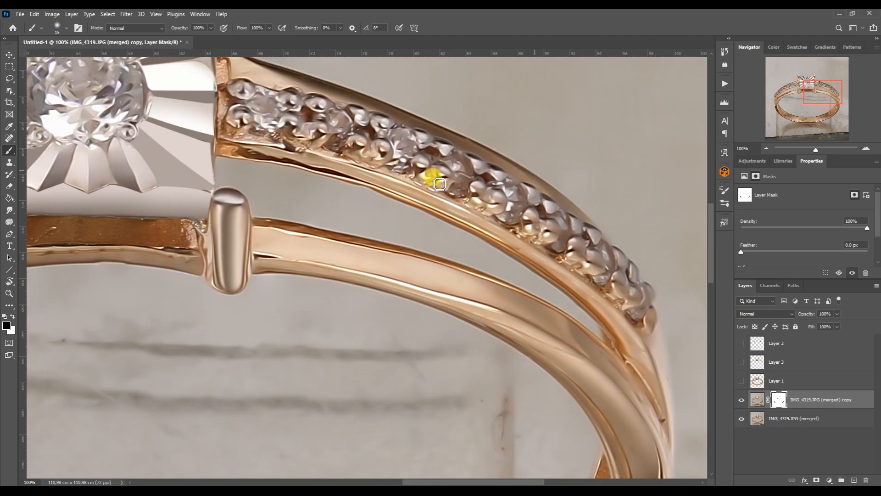
click(785, 93)
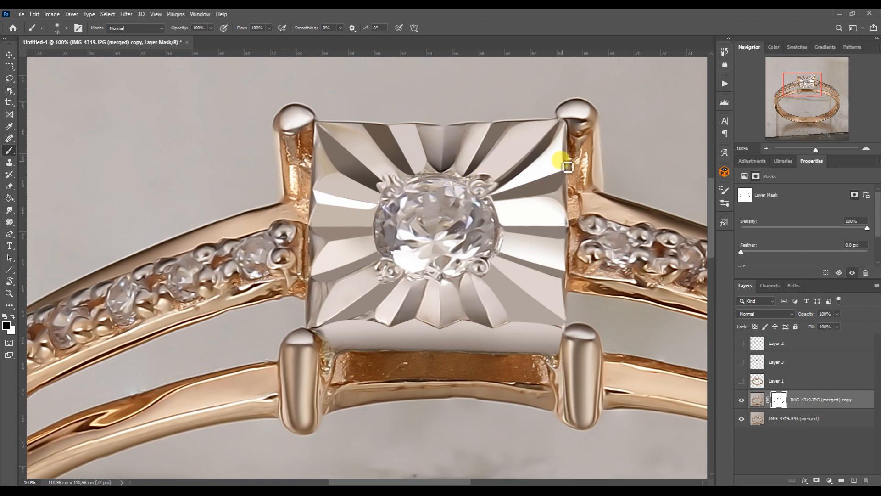
- Duplicate the masked copy together with the original photo layer and merge the duplicates into one new layer
shift+click(766, 419)
key(ctrl+j)
key(ctrl+e)
- Outline the upper face of the lower band left of the head, load it as a selection, smooth it with the Mixer Brush and deselect
mouse_move(806, 87)
mouse_down()
mouse_move(793, 90)
mouse_move(811, 92)
mouse_up()
click(766, 149)
click(766, 150)
click(766, 149)
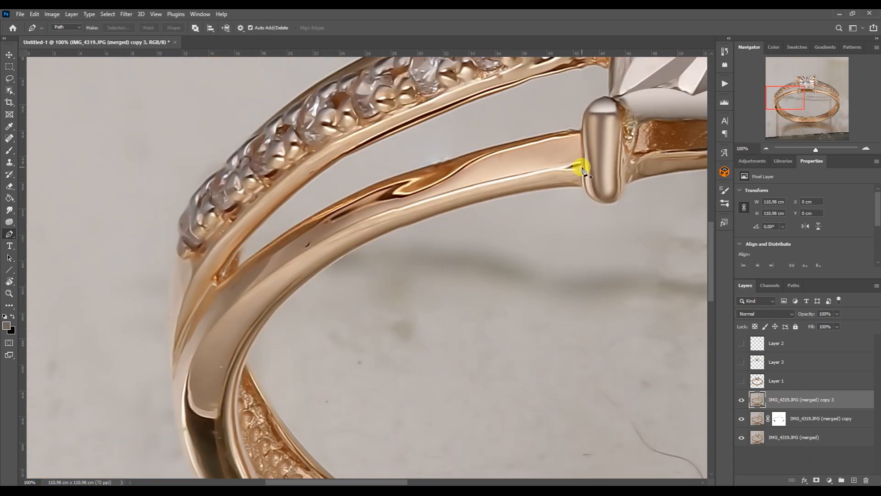
drag(580, 166, 531, 174)
drag(227, 289, 355, 160)
click(792, 286)
ctrl+click(743, 302)
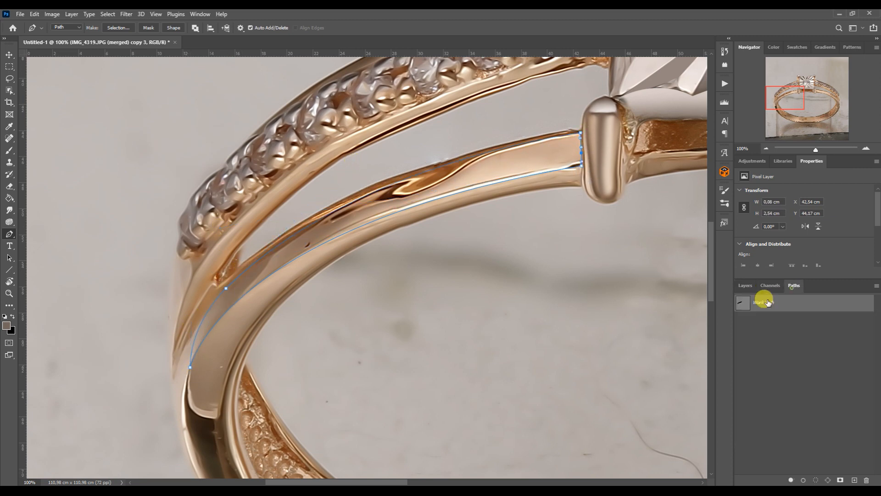
click(9, 150)
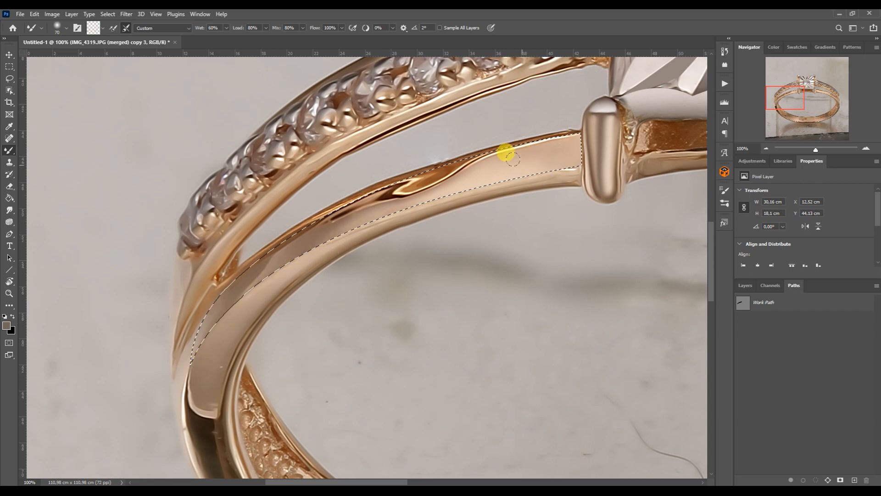
mouse_move(541, 153)
mouse_down()
mouse_move(567, 137)
mouse_move(599, 144)
mouse_up()
key(ctrl+d)
- Trace a pen path around the upper face of the lower band to the right of the head
drag(803, 95, 824, 97)
key(p)
click(237, 168)
click(622, 322)
drag(237, 168, 543, 195)
click(575, 274)
drag(422, 183, 401, 180)
drag(622, 322, 613, 301)
click(593, 168)
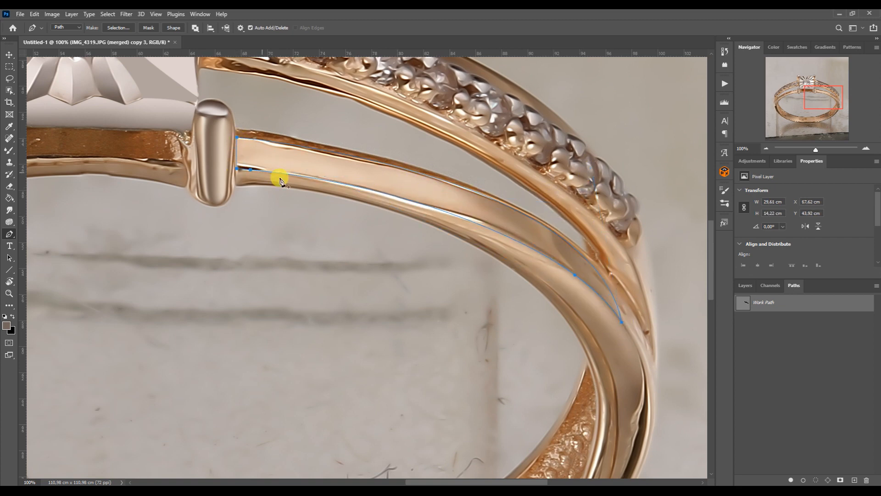
- Load the right band path as a selection, smooth the metal inside it with a larger Mixer Brush and deselect
key(ctrl+Return)
key(b)
key(])
drag(310, 191, 520, 259)
mouse_move(580, 235)
mouse_down()
mouse_move(380, 136)
mouse_move(286, 110)
mouse_up()
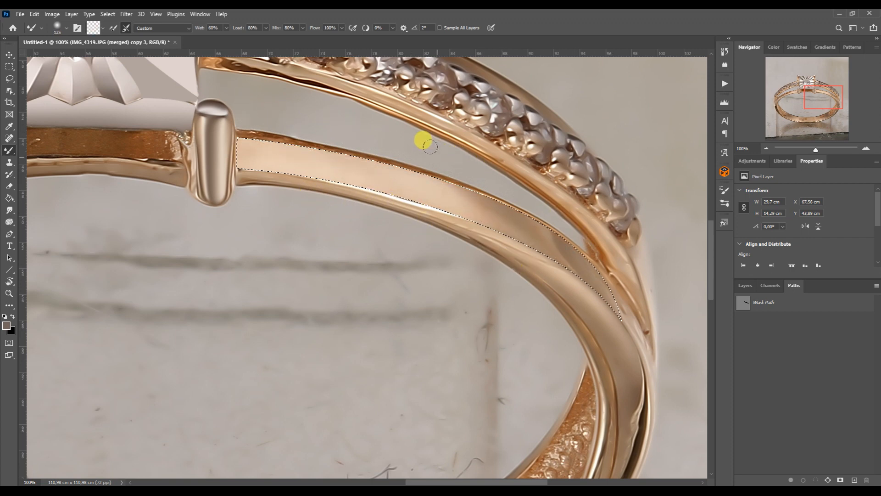
key(ctrl+d)
- Trace a pen path around the thin gold rail between the two lower prongs beneath the head
drag(812, 87, 797, 85)
key(p)
drag(222, 203, 283, 177)
drag(450, 197, 315, 188)
key(ctrl+z)
click(451, 218)
click(222, 223)
click(314, 207)
drag(222, 223, 223, 220)
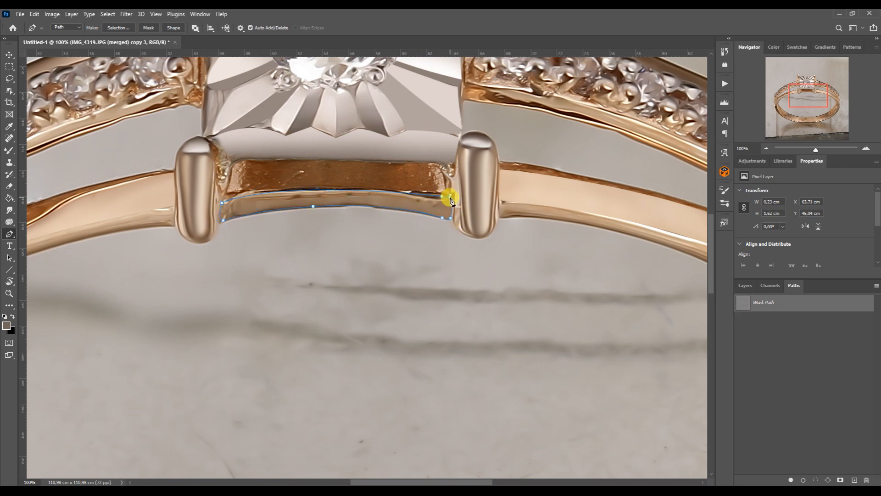
- Load the rail's path as a selection, repaint it with the regular Brush using gold tones sampled from the band, and deselect
key(ctrl+Return)
click(9, 150)
click(415, 193)
key(ctrl+z)
right_click(9, 150)
click(44, 153)
alt+click(431, 206)
mouse_move(431, 206)
mouse_down()
mouse_move(187, 156)
mouse_move(317, 184)
mouse_up()
alt+click(534, 191)
mouse_move(686, 183)
mouse_down()
mouse_move(525, 208)
mouse_move(694, 189)
mouse_up()
drag(264, 107, 395, 138)
key(ctrl+d)
- Run the Add Sharpness action on the merged ring layer
double_click(766, 148)
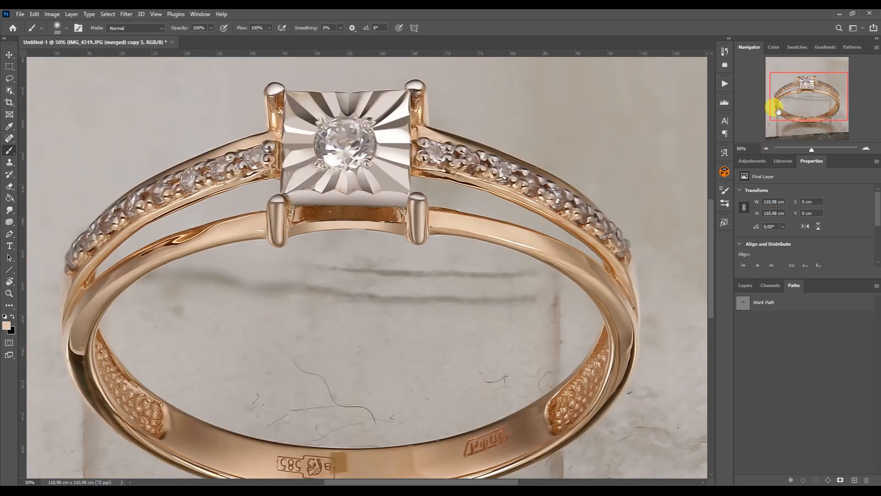
drag(789, 103, 787, 111)
click(745, 285)
click(724, 83)
click(656, 386)
click(659, 461)
click(725, 84)
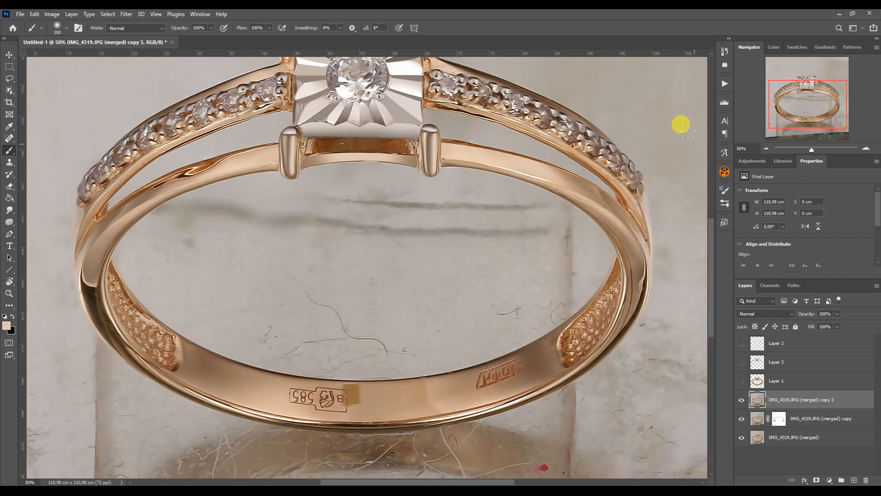
- Smooth the metal beads between the side stones on both shoulders with a small Mixer Brush
right_click(9, 151)
click(44, 179)
triple_click(865, 147)
click(766, 148)
drag(807, 104, 794, 84)
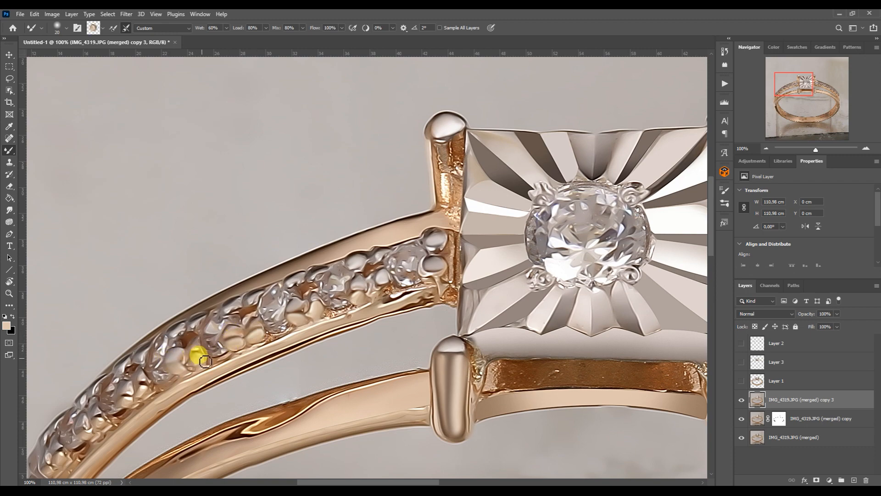
drag(794, 84, 820, 85)
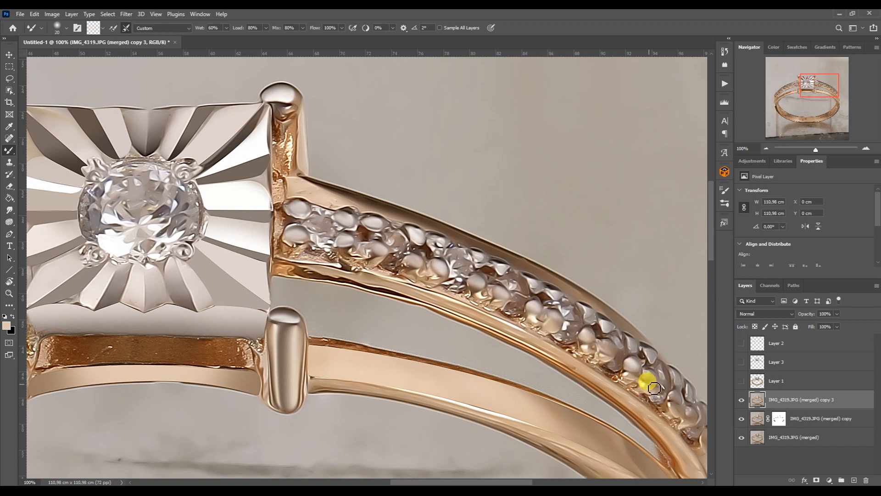
drag(654, 388, 508, 242)
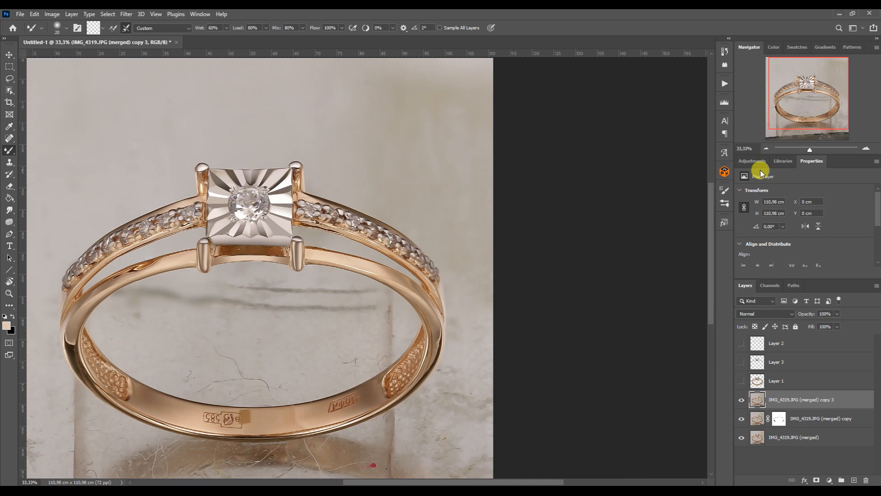
- Copy the cut-out ring to its own layer and bring in a curved gold piece from glare-parts.tif in the product parts folder
key(ctrl+j)
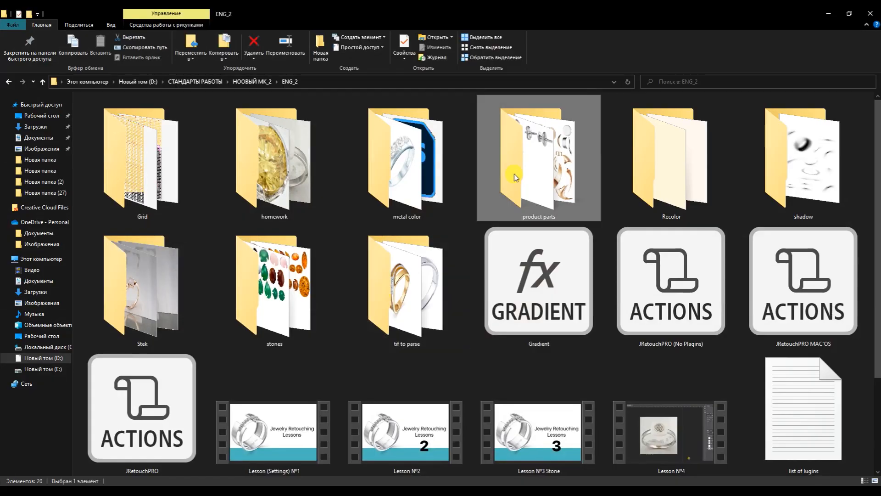
double_click(515, 177)
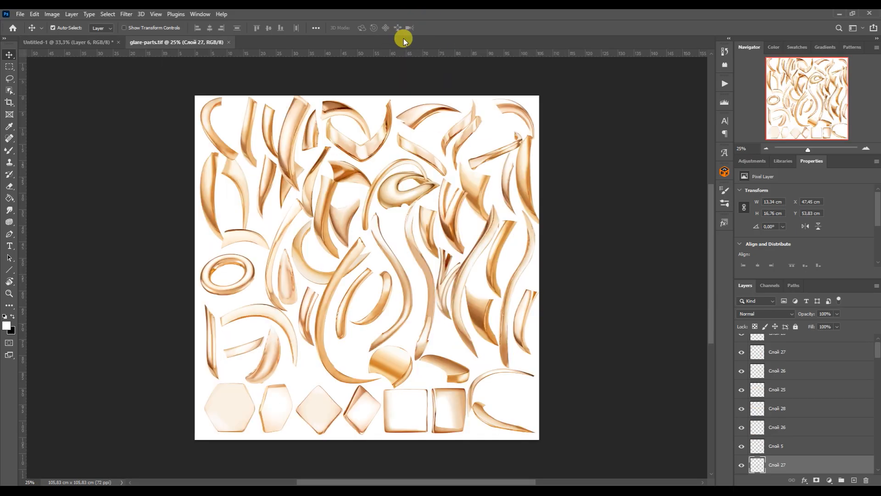
click(104, 42)
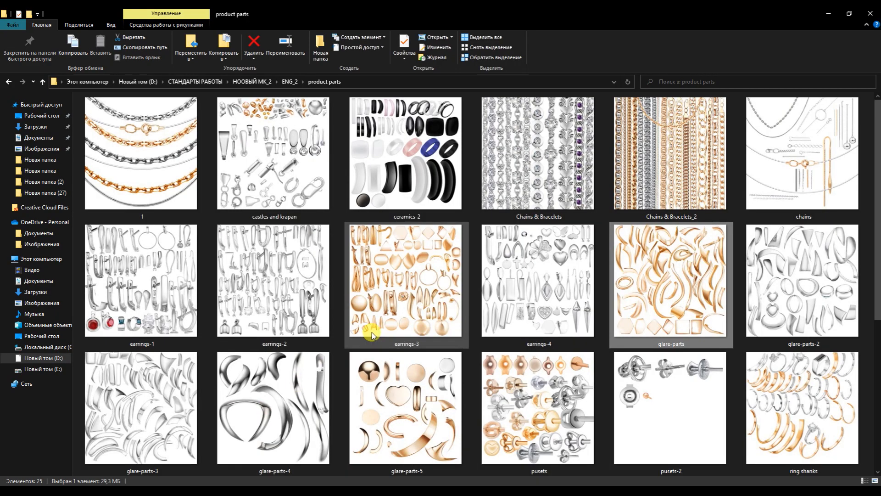
- Bring a gold shank piece from ring shanks-4.tif into the ring document
scroll(370, 329, down, 3)
drag(350, 409, 282, 469)
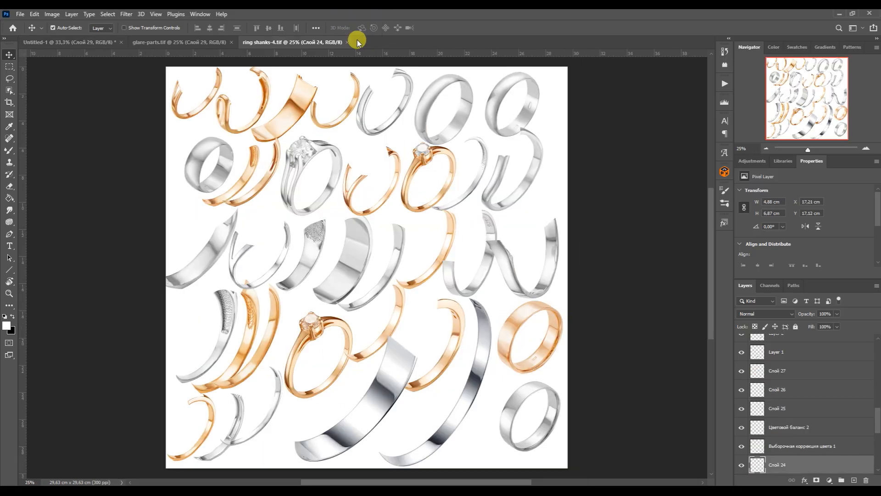
drag(359, 39, 295, 212)
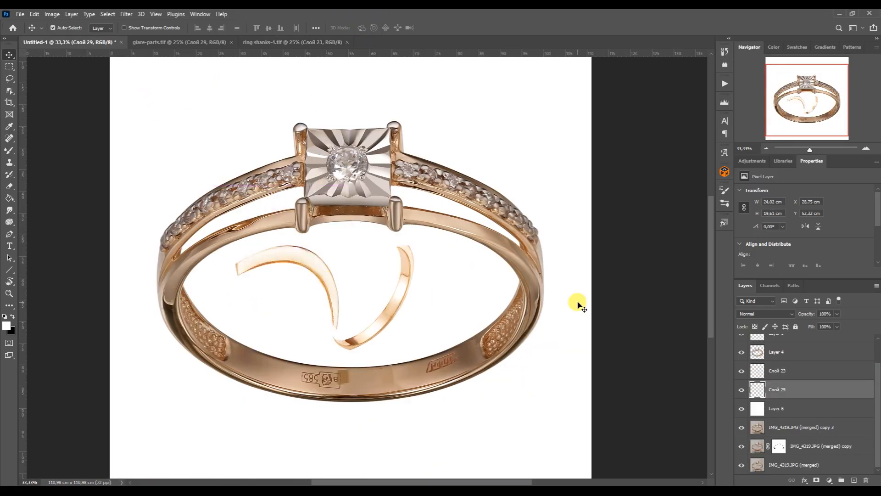
- Run the Red gold 2 action on the cut-out ring and lighten the metal with its Levels adjustment
click(725, 84)
click(653, 202)
click(660, 460)
click(765, 375)
drag(815, 258, 764, 258)
click(764, 352)
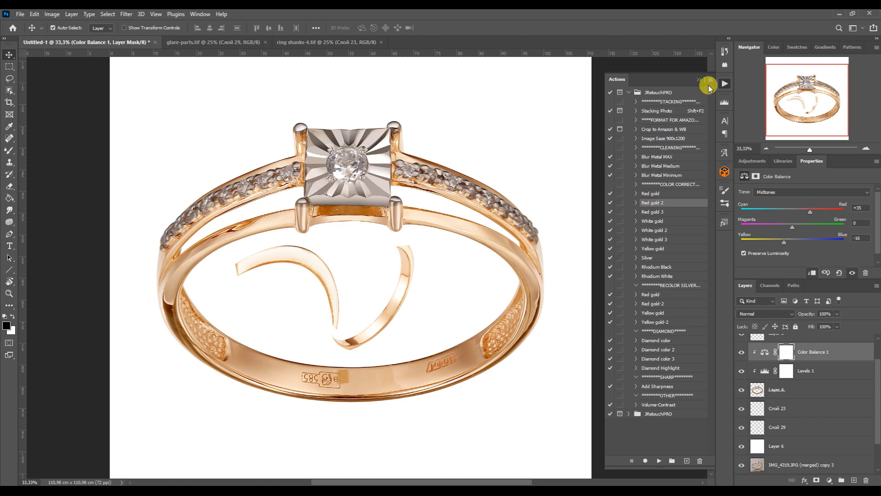
- Merge a copy of the colour-corrected ring layers and trace a pen path down the outer right edge of the front band
key(ctrl+e)
key(p)
key(ctrl+plus)
key(ctrl+plus)
drag(820, 96, 833, 97)
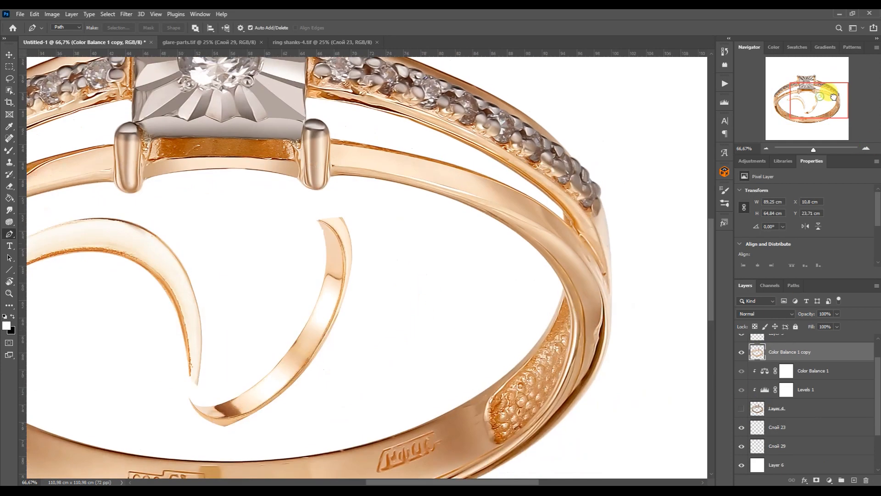
drag(599, 288, 609, 309)
scroll(636, 183, down, 4)
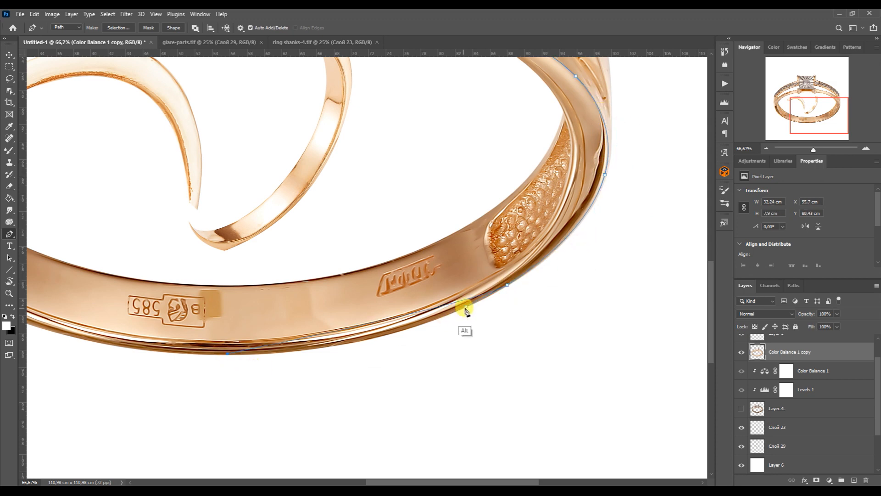
- Continue the pen path along the band's bottom outer edge and up the left side to the lower left prong
scroll(153, 350, left, 6)
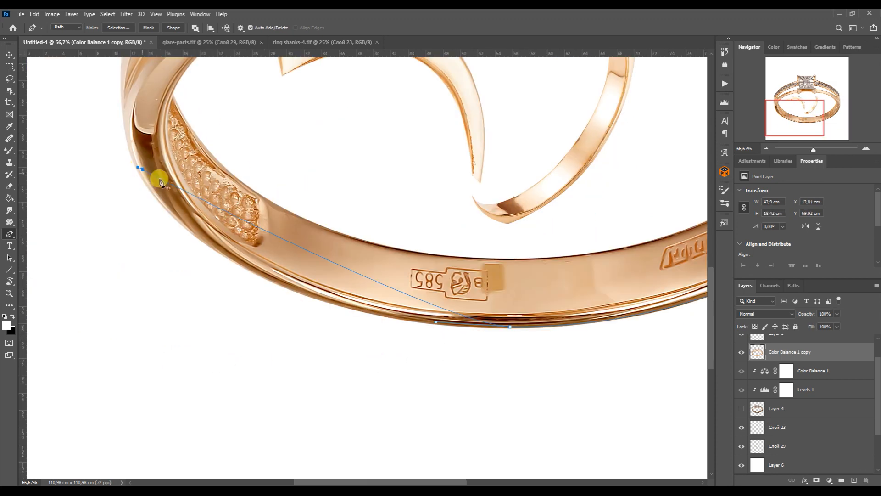
ctrl+click(600, 324)
scroll(593, 324, right, 2)
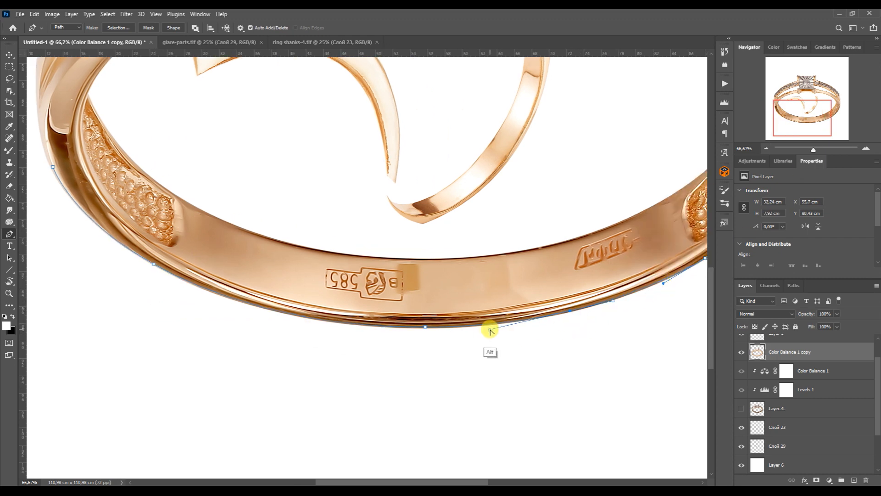
scroll(413, 331, up, 4)
scroll(298, 276, left, 2)
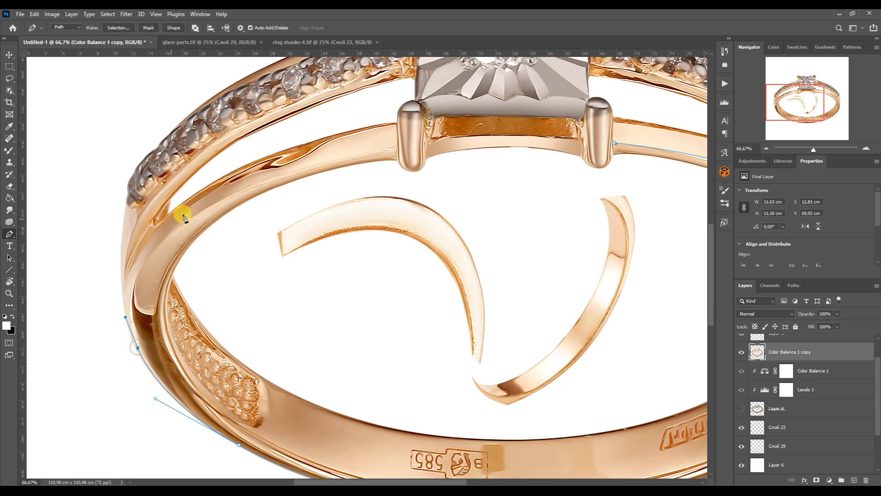
drag(396, 146, 268, 165)
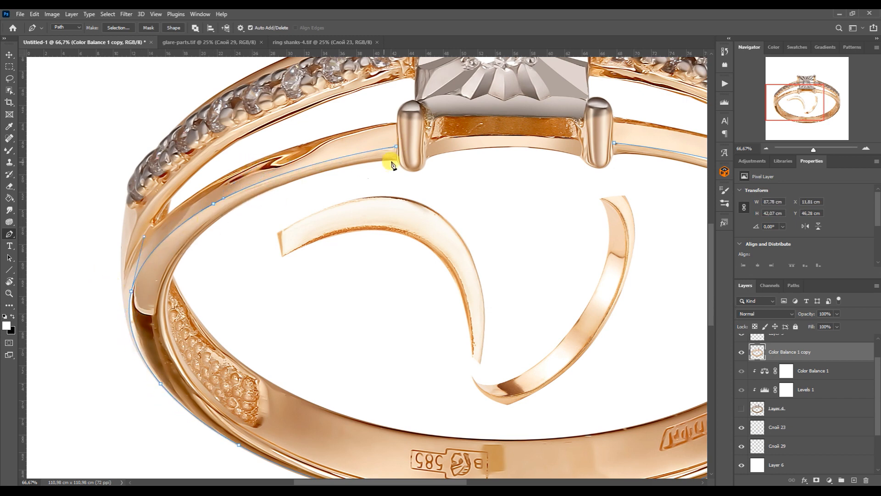
- Return the pen path along the front band's inner edge, down the left side, across the bottom and up to the right side
drag(164, 312, 148, 196)
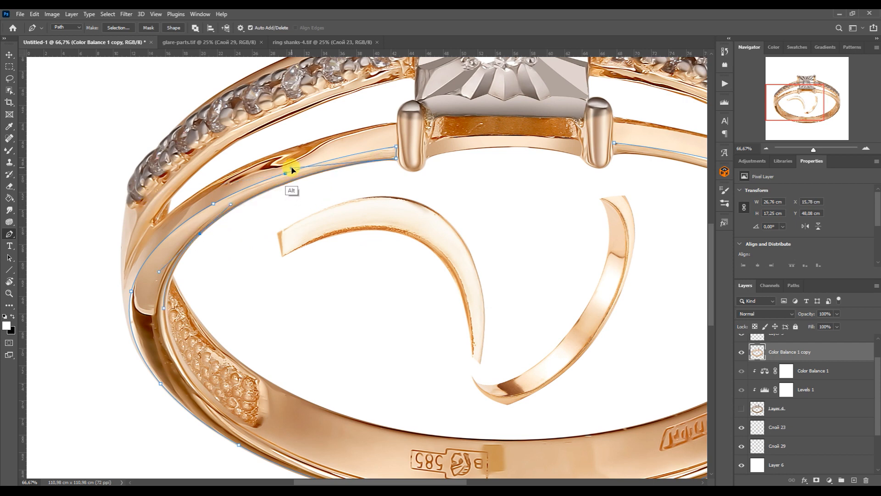
ctrl+click(164, 312)
drag(631, 198, 577, 128)
drag(458, 434, 131, 430)
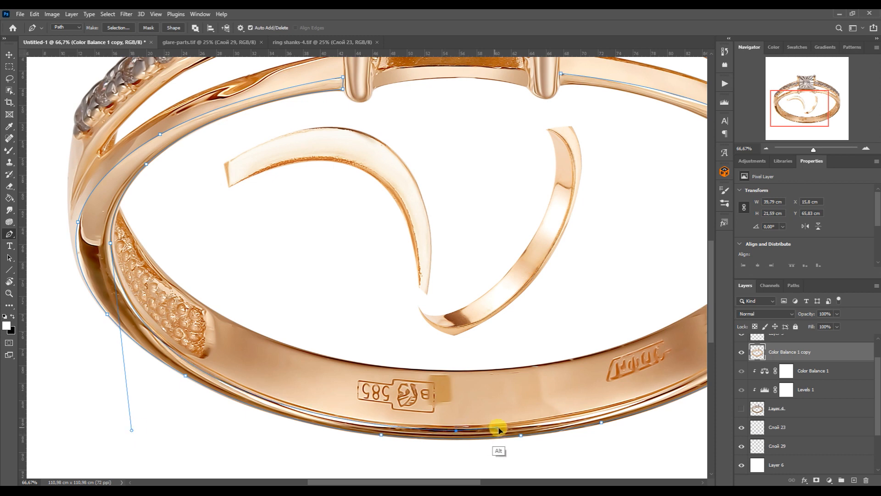
click(817, 114)
click(600, 162)
alt+drag(294, 370, 635, 359)
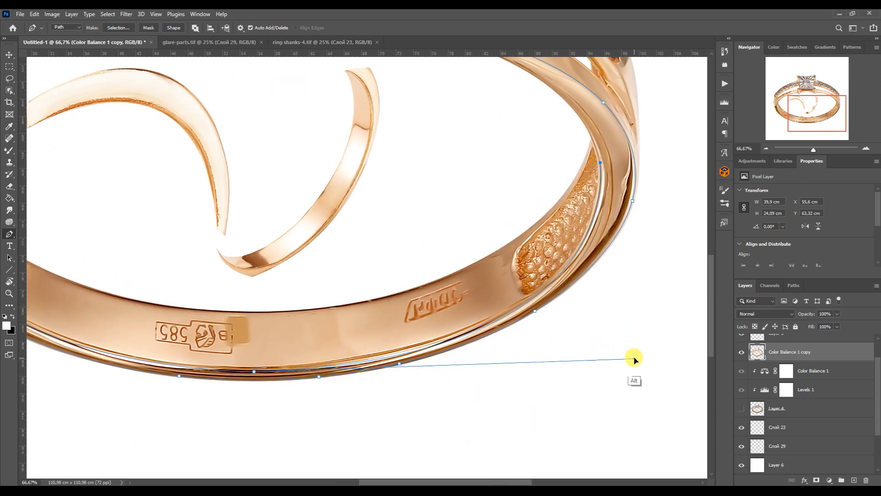
click(488, 334)
- Close the pen path at the lower right prong and fit its curve to the band's inner right edge
click(818, 97)
click(348, 212)
alt+drag(590, 349, 522, 201)
click(438, 224)
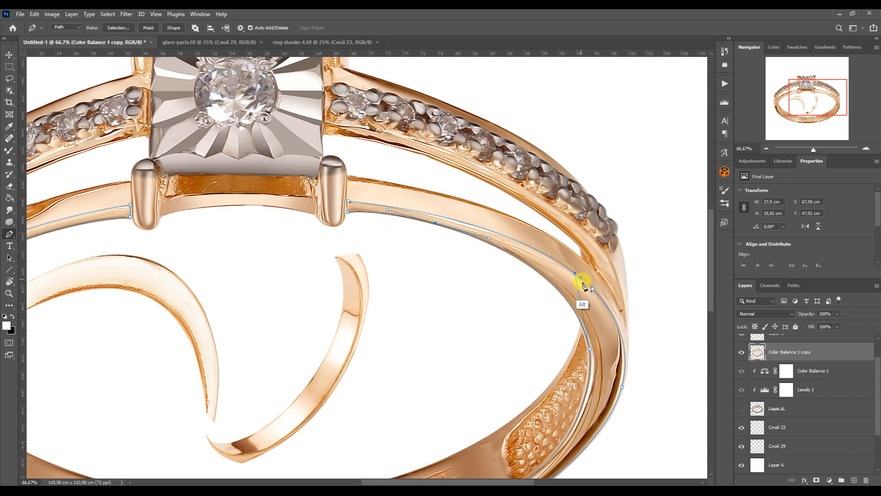
- Load the front band path as a selection and copy that area of the ring to a new layer
click(793, 285)
drag(818, 97, 804, 121)
key(ctrl+Return)
click(745, 285)
key(ctrl+j)
- Move the large curved gold part onto the band's right half and raise its layer above the copied front band
click(9, 54)
click(766, 149)
ctrl+drag(287, 207, 588, 241)
drag(777, 464, 767, 344)
- Rotate and resize the curved gold part over the band's right half and clip it to the copied front band layer
key(ctrl+t)
drag(645, 193, 636, 304)
drag(593, 260, 609, 240)
alt+drag(528, 186, 501, 142)
drag(649, 232, 638, 250)
key(Return)
key(ctrl+alt+g)
- Warp the clipped gold part so its ends follow the right half of the front band
key(ctrl+t)
right_click(568, 221)
click(592, 290)
drag(489, 113, 381, 124)
drag(489, 410, 267, 421)
key(Return)
- Duplicate the gold part, flip it horizontally onto the band's left half and clip it to the front band layer
key(ctrl+j)
key(ctrl+t)
right_click(607, 398)
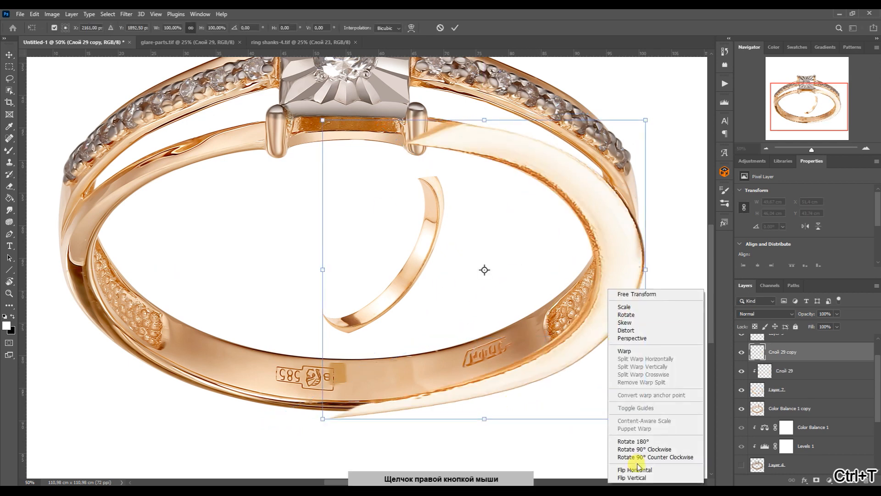
click(634, 469)
drag(379, 228, 120, 228)
key(Return)
alt+click(757, 361)
- Warp the mirrored gold part to fit the left half of the front band and its lower end
key(ctrl+t)
right_click(228, 177)
click(252, 244)
drag(386, 418, 446, 413)
drag(382, 319, 375, 309)
drag(59, 319, 42, 318)
key(Return)
key(ctrl+minus)
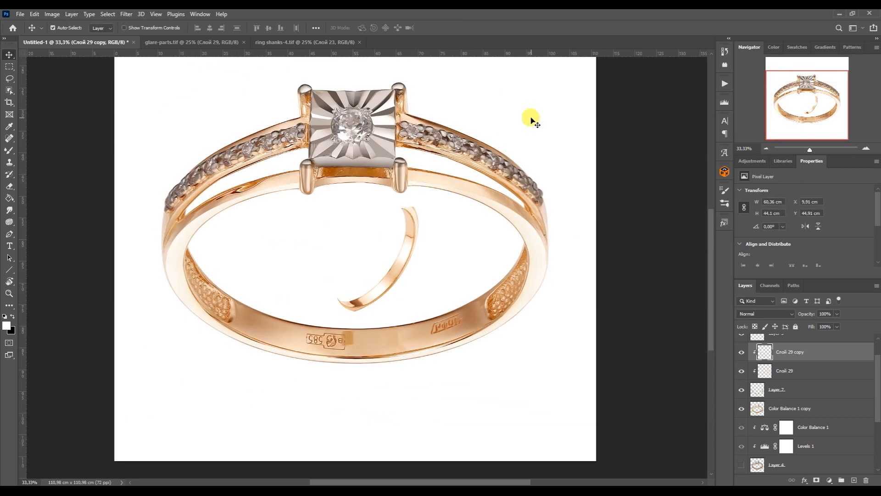
- Trace a closed pen path around the narrow band strip between the two lower prongs
key(p)
key(ctrl+1)
drag(790, 108, 787, 98)
click(260, 207)
mouse_move(487, 202)
mouse_down()
mouse_move(335, 185)
mouse_move(490, 209)
mouse_up()
click(490, 224)
drag(259, 226, 379, 192)
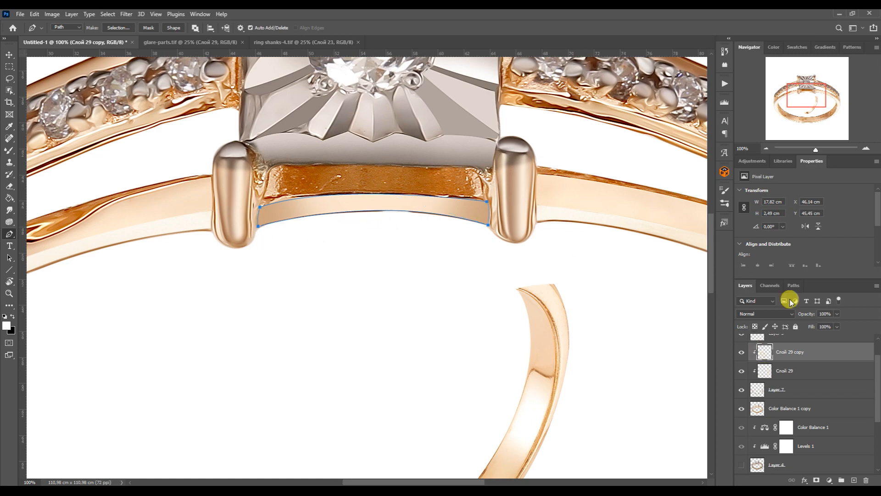
- On a new layer, load the strip path as a selection and brush a pale tone over it
click(854, 481)
key(b)
key(ctrl+Return)
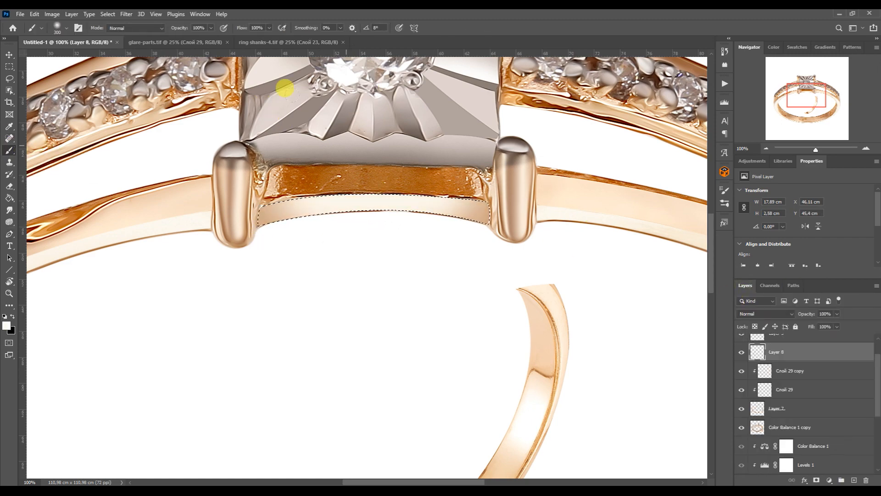
- Select the Color Balance 1 copy layer and start a pen path along the inner band's upper edge at the left textured recess
click(766, 148)
click(766, 149)
drag(392, 475, 408, 434)
ctrl+click(408, 435)
key(p)
click(866, 148)
click(866, 149)
click(784, 104)
click(246, 245)
click(499, 454)
drag(246, 245, 299, 395)
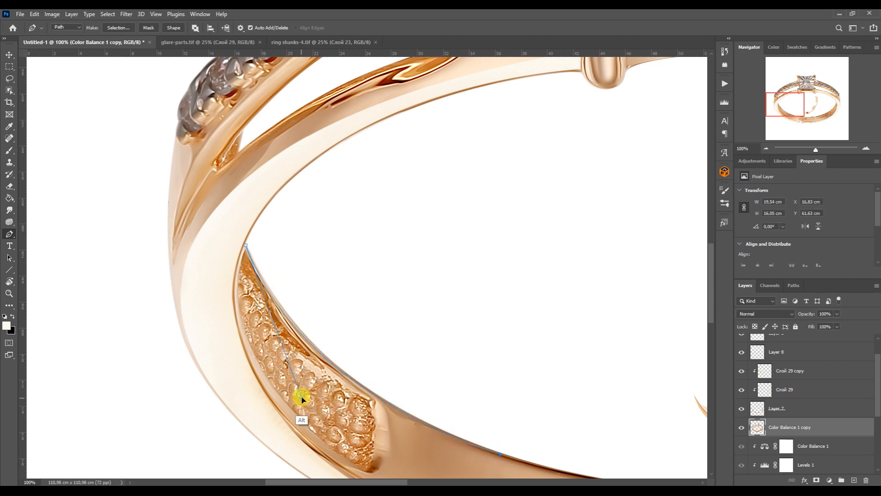
drag(504, 426, 298, 291)
- Continue the pen path along the inner band's upper edge across the bottom centre of the ring
drag(798, 112, 809, 112)
click(533, 319)
drag(93, 302, 323, 378)
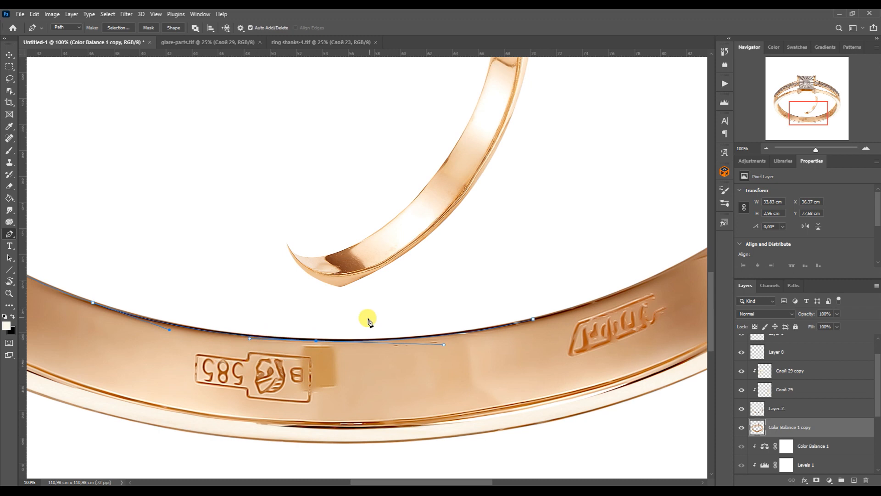
drag(284, 336, 484, 351)
click(243, 300)
- Extend the pen path up the inner band's right edge and back around the right textured recess
click(815, 109)
drag(813, 106, 819, 109)
click(626, 104)
drag(311, 343, 607, 267)
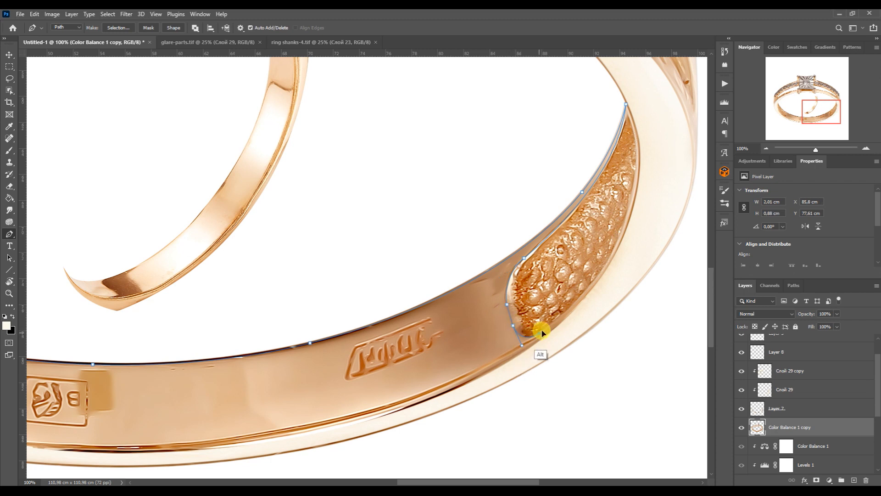
- Close the path along the inner band's lower edge and around the left textured recess, and copy the enclosed area to a new layer
key(ctrl+minus)
click(198, 391)
drag(555, 217, 545, 408)
click(413, 356)
drag(198, 395, 504, 309)
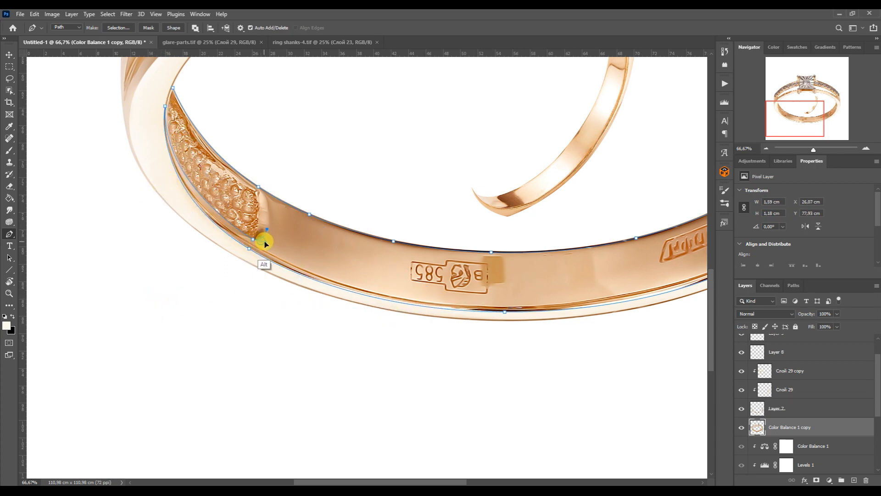
key(ctrl+Return)
key(ctrl+j)
- Raise the remaining curved gold part, Слой 23, above the copied inner band layer and move it down onto the band
key(v)
key(ctrl+minus)
click(466, 186)
key(ctrl+bracketright)
key(ctrl+bracketright)
key(ctrl+bracketright)
key(ctrl+bracketright)
key(ctrl+bracketright)
drag(461, 193, 428, 287)
- Scale the gold part to about 285%, rotate it about 57° across the inner band and clip it to the inner band layer
key(ctrl+t)
drag(460, 204, 675, 298)
drag(610, 302, 594, 241)
drag(672, 261, 692, 246)
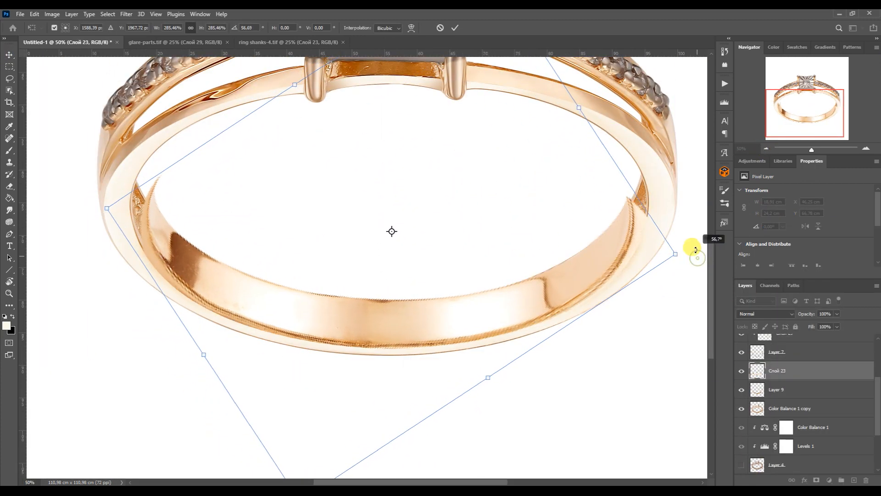
key(Return)
- Warp the right side of the gold part so it covers and follows the inner band's right curve
key(ctrl+t)
right_click(503, 108)
click(526, 171)
drag(493, 357, 497, 368)
drag(668, 177, 689, 125)
drag(667, 237, 705, 254)
drag(490, 177, 364, 123)
drag(686, 120, 709, 115)
drag(659, 357, 682, 385)
drag(659, 297, 687, 295)
drag(483, 365, 480, 364)
drag(687, 295, 693, 303)
drag(480, 364, 473, 356)
- Warp the left side of the gold part to follow the inner band's left curve and apply the transformation
drag(136, 357, 120, 368)
drag(136, 297, 117, 302)
drag(136, 237, 112, 229)
drag(135, 176, 130, 133)
drag(310, 177, 315, 169)
drag(112, 229, 106, 230)
drag(130, 134, 124, 127)
drag(106, 230, 98, 234)
mouse_move(121, 369)
mouse_down()
mouse_move(122, 356)
mouse_move(120, 375)
mouse_up()
drag(124, 126, 140, 110)
drag(99, 234, 85, 230)
drag(120, 376, 127, 376)
key(Return)
- Run the Blur Metal MAX action on the clipped inner band gold layer
click(724, 84)
click(657, 157)
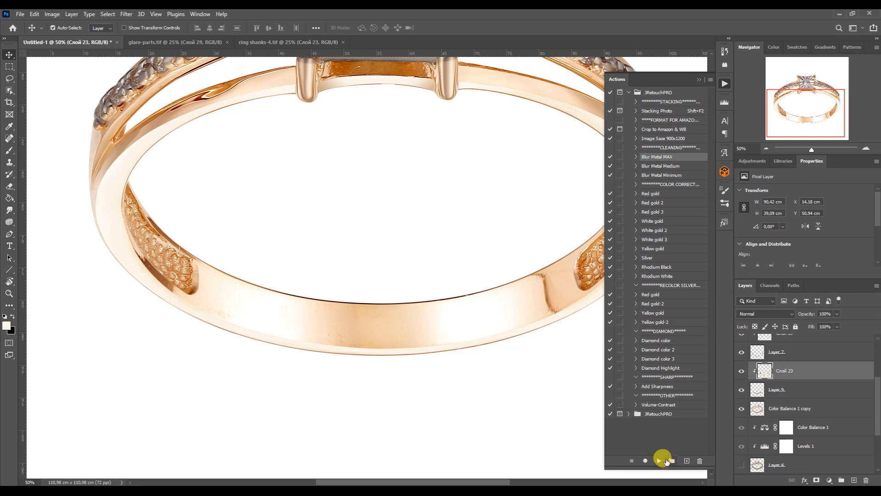
click(659, 461)
click(659, 461)
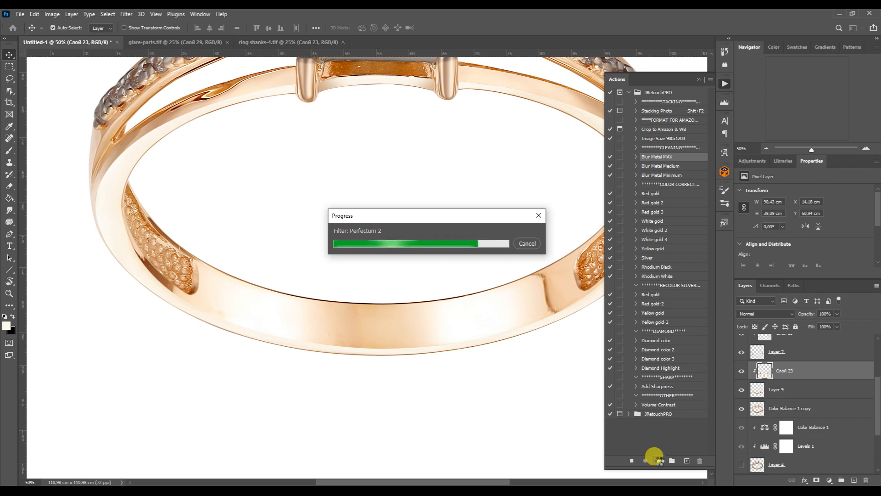
- Use the Mixer Brush to smooth the dark reflection and gold surface beside the right textured recess
click(699, 80)
right_click(8, 150)
click(46, 182)
click(865, 149)
click(866, 148)
click(865, 149)
click(826, 119)
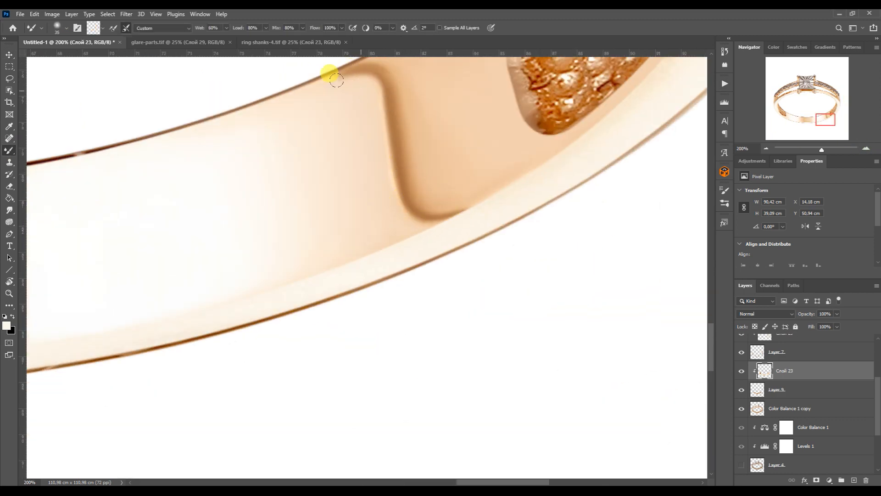
scroll(491, 180, up, 3)
click(829, 103)
- Enlarge the Mixer Brush and blend the gold surface of the inner band beside the left textured recess
drag(793, 119, 785, 115)
key(bracketright)
key(bracketright)
key(bracketright)
key(bracketright)
key(bracketright)
key(bracketright)
key(bracketright)
key(bracketright)
key(bracketright)
drag(661, 158, 415, 278)
- Smooth the gold edges around the right and left textured recesses with a small Mixer Brush
drag(798, 112, 788, 109)
key(bracketleft)
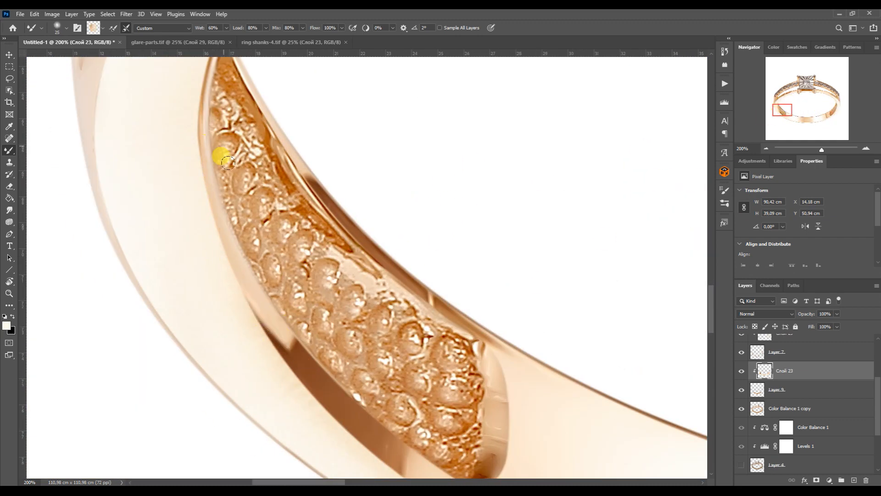
drag(788, 107, 786, 111)
key(bracketright)
key(bracketright)
key(bracketright)
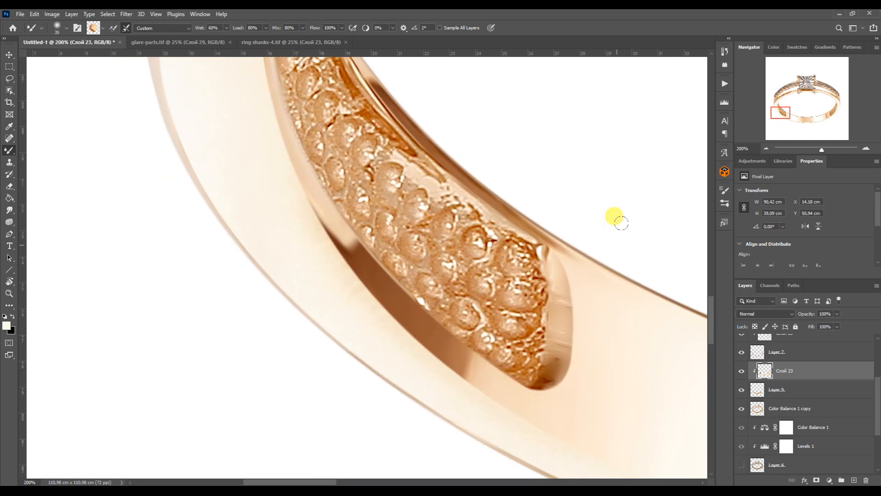
- Enlarge the Mixer Brush to 200 px and blend the gold surface along the lower middle of the band
click(781, 104)
click(804, 121)
key(bracketright)
key(bracketright)
key(bracketright)
key(bracketright)
key(bracketright)
key(bracketright)
key(bracketright)
key(bracketright)
key(bracketright)
key(bracketright)
key(bracketright)
key(bracketright)
key(bracketright)
key(bracketright)
drag(490, 316, 412, 227)
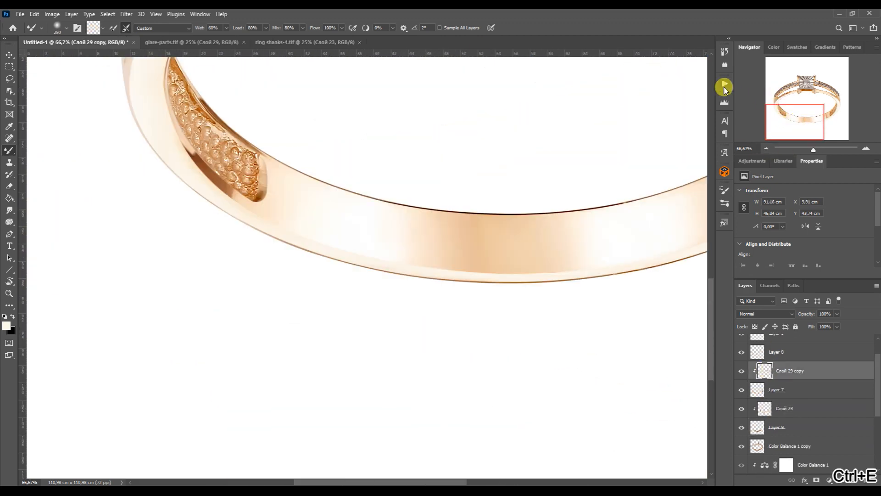
- Run the Blur Metal MAX action on the clipped Слой 29 copy layer
click(725, 83)
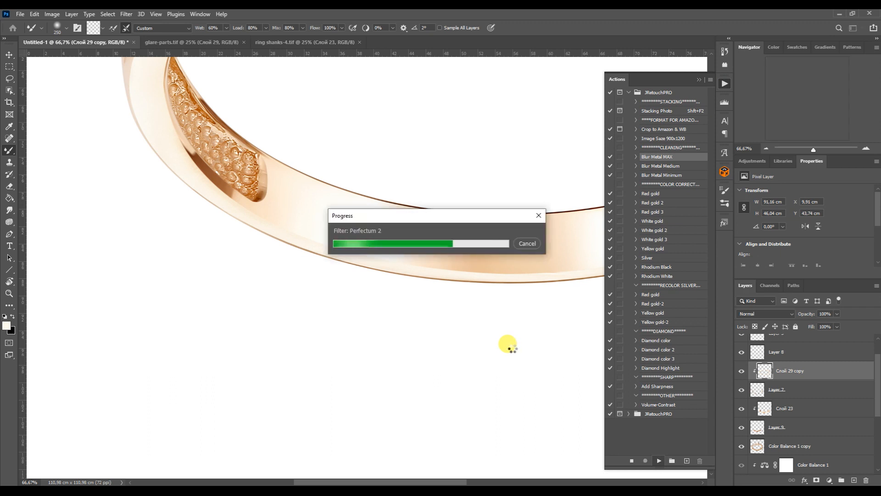
click(699, 80)
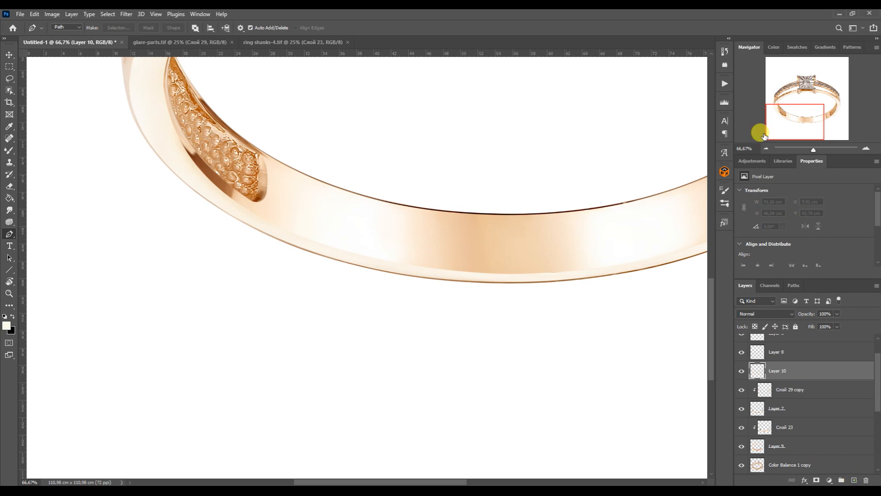
- Clear the selection and move the empty Layer 10 above Layer 8
mouse_move(793, 118)
mouse_down()
mouse_move(802, 98)
mouse_move(805, 107)
mouse_up()
key(ctrl+d)
drag(757, 370, 758, 344)
- Trace a thin closed path about 60 cm wide along the crease between the lower inner band and its outer rim
mouse_move(172, 374)
mouse_down()
mouse_move(401, 475)
mouse_move(400, 468)
mouse_up()
click(601, 380)
click(766, 149)
drag(221, 347, 194, 334)
drag(543, 350, 583, 331)
drag(366, 405, 413, 436)
click(408, 380)
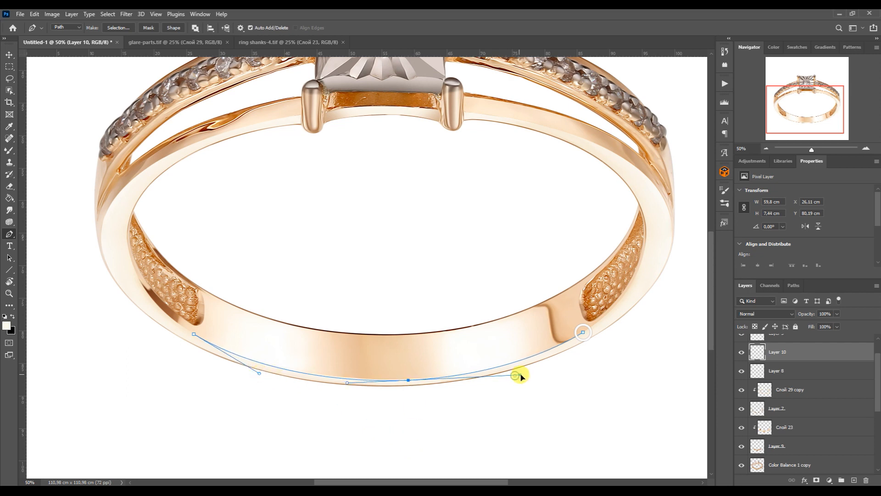
click(194, 334)
drag(525, 353, 390, 435)
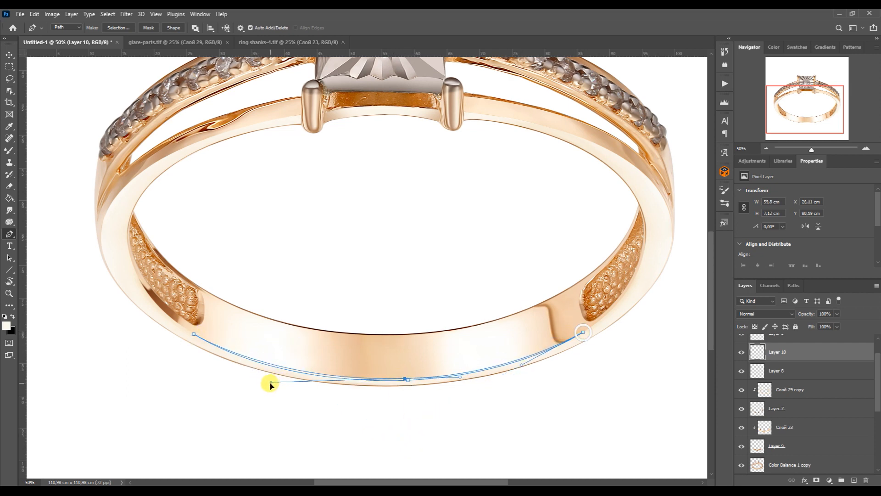
- Load the path as a selection, paint it with a dark brown sampled from the ring, and deselect
click(794, 286)
click(816, 480)
click(10, 150)
alt+click(183, 311)
drag(216, 349, 579, 335)
key(ctrl+d)
- Trace a thin path along the left lower shank from the front prong to the outer shoulder and paint it brown
key(p)
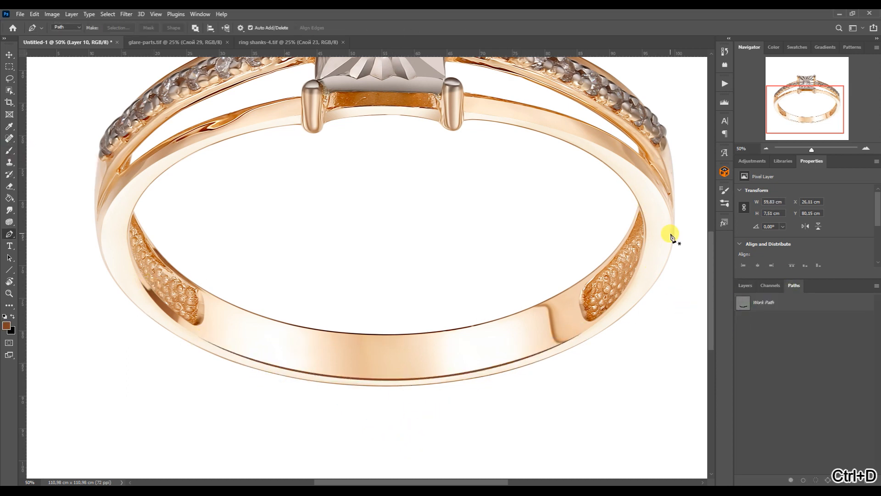
drag(291, 106, 294, 211)
click(302, 217)
drag(105, 328, 115, 249)
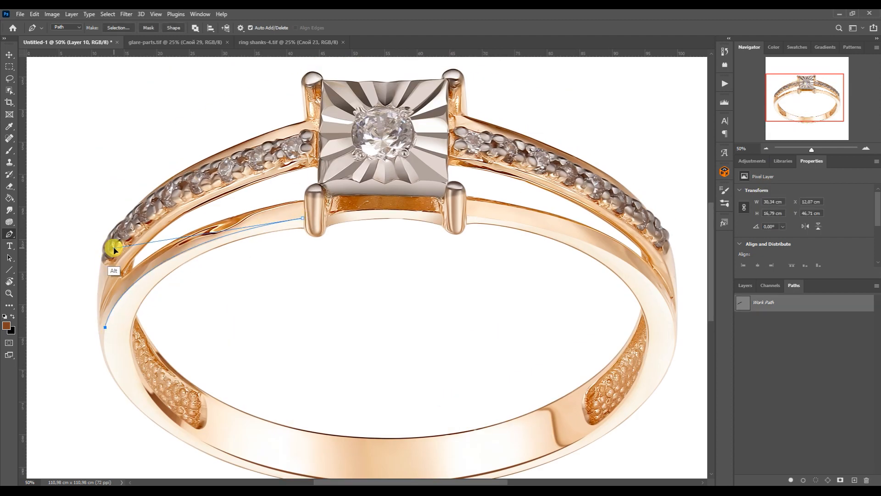
drag(133, 295, 124, 252)
key(ctrl+Return)
key(b)
drag(111, 317, 276, 221)
key(ctrl+d)
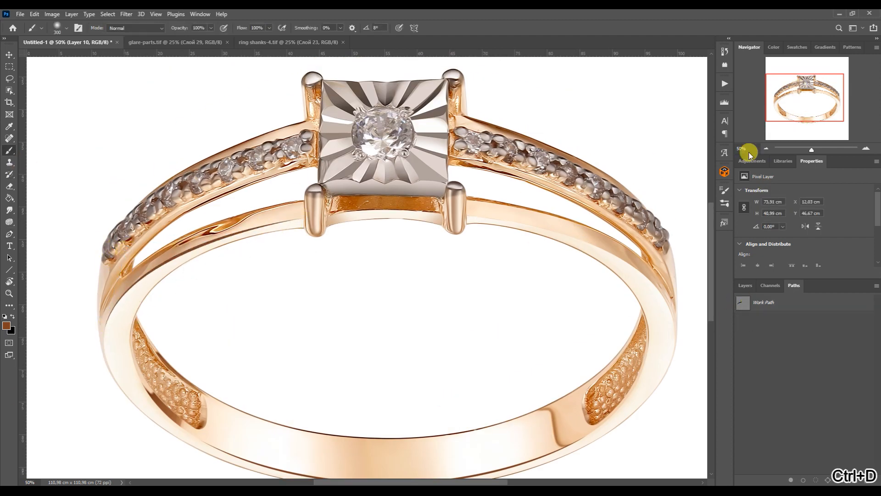
- Trace a thin path along the right lower shank from the front prong to the outer shoulder and paint it brown
key(p)
drag(473, 216, 430, 188)
click(426, 188)
drag(627, 280, 611, 208)
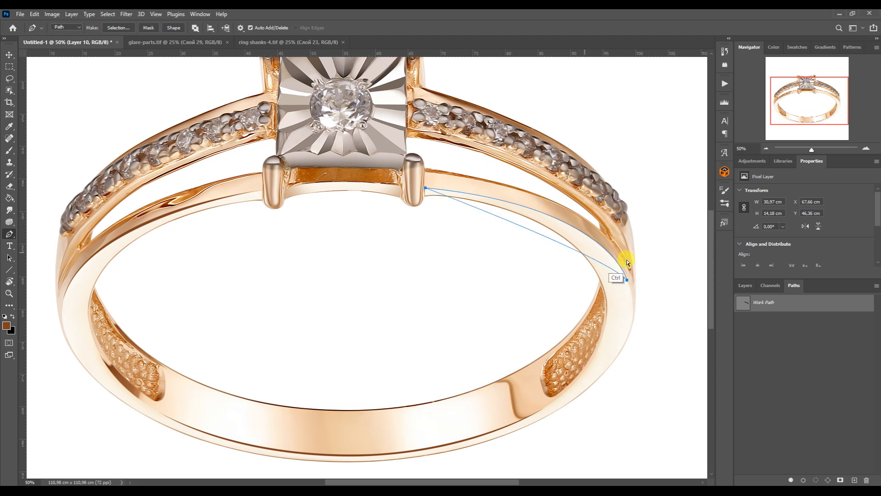
key(ctrl+Return)
key(b)
drag(682, 264, 413, 163)
key(ctrl+d)
- Trace a thin curved path on the band between the two front prongs, paint the selection brown and deselect
key(p)
drag(292, 187, 306, 183)
drag(398, 186, 340, 174)
key(ctrl+Return)
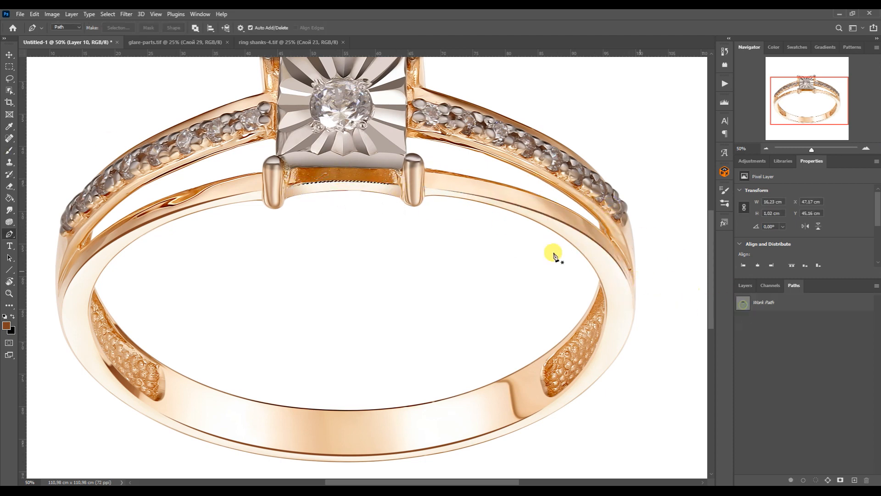
key(b)
key(ctrl+d)
- Run the Silver colour correction action on Layer 5
drag(805, 102, 797, 102)
click(766, 148)
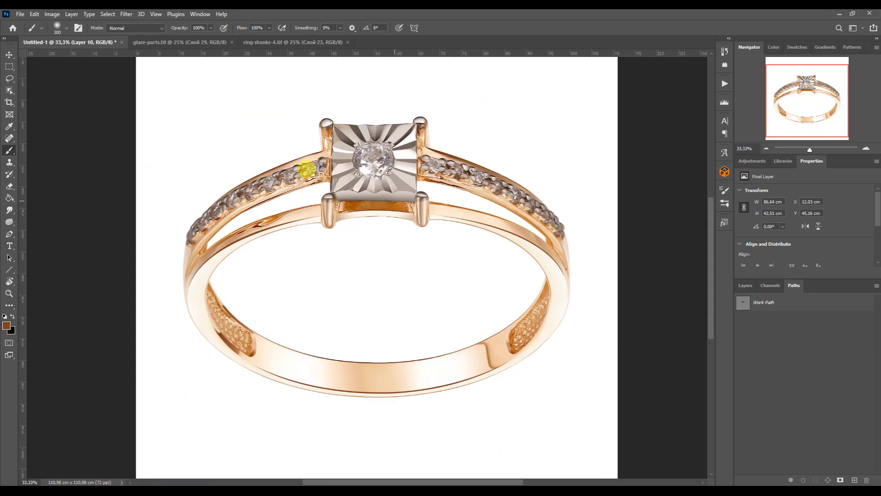
key(v)
click(745, 285)
drag(876, 388, 876, 374)
click(789, 362)
key(alt+F9)
click(652, 258)
click(659, 460)
click(699, 79)
- Clip the new Levels 2, Hue/Saturation 1 and Color Balance 2 adjustments to Layer 5
alt+click(754, 408)
alt+click(753, 390)
alt+click(754, 371)
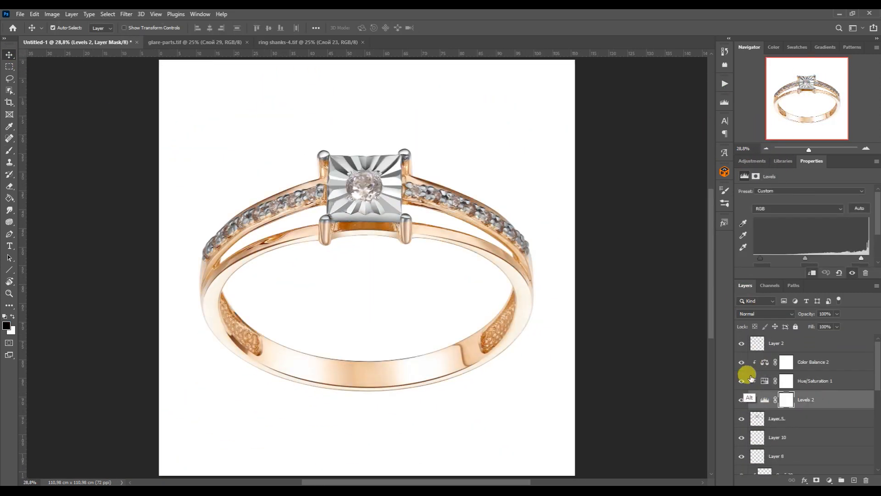
- Strengthen the silver's contrast in Levels 2 by lowering the white input level and raising the shadow level
click(764, 397)
drag(859, 258, 852, 257)
drag(759, 257, 801, 257)
click(740, 357)
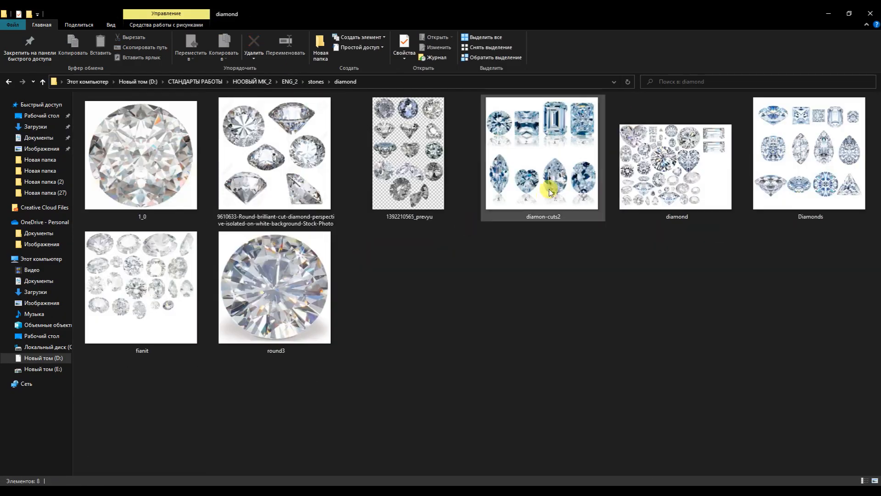
- Place a round diamond from diamond.tif over the ring's centre stone, resize it roughly and clip it to Layer 2
drag(683, 160, 364, 193)
key(ctrl+t)
drag(409, 232, 394, 217)
drag(365, 217, 365, 199)
key(Return)
key(ctrl+alt+g)
- Scale the clipped diamond to about 75.64% so it fits the centre stone's outline
click(866, 148)
click(865, 148)
key(ctrl+t)
drag(403, 270, 396, 253)
drag(449, 255, 443, 241)
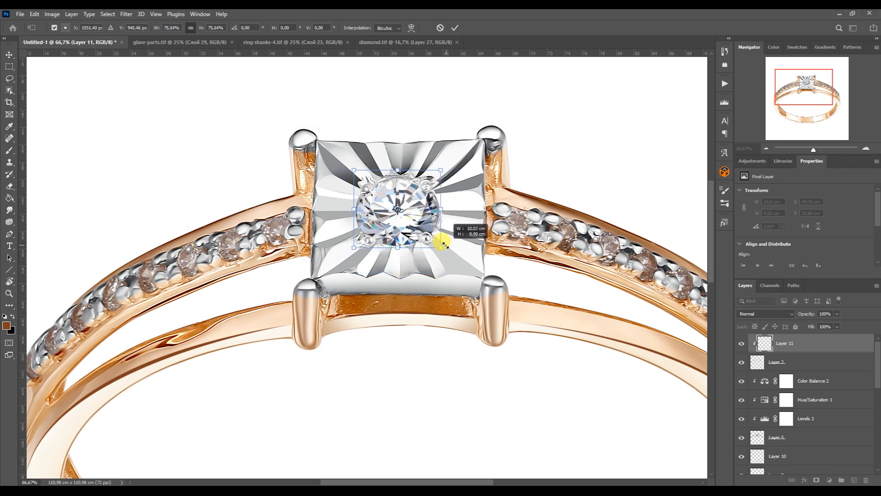
- Nudge the diamond down, adjust its upper edge to the centre stone's outline and apply the transformation
click(865, 149)
key(Down)
key(Down)
key(Down)
key(Down)
key(Down)
key(Down)
key(Down)
key(Down)
drag(412, 122, 412, 131)
key(Return)
- Duplicate the centre diamond for the left side stone nearest the setting, scale it to about 38.87% and rotate it -75°
drag(410, 175, 403, 237)
key(ctrl+t)
drag(463, 294, 461, 210)
drag(473, 197, 431, 228)
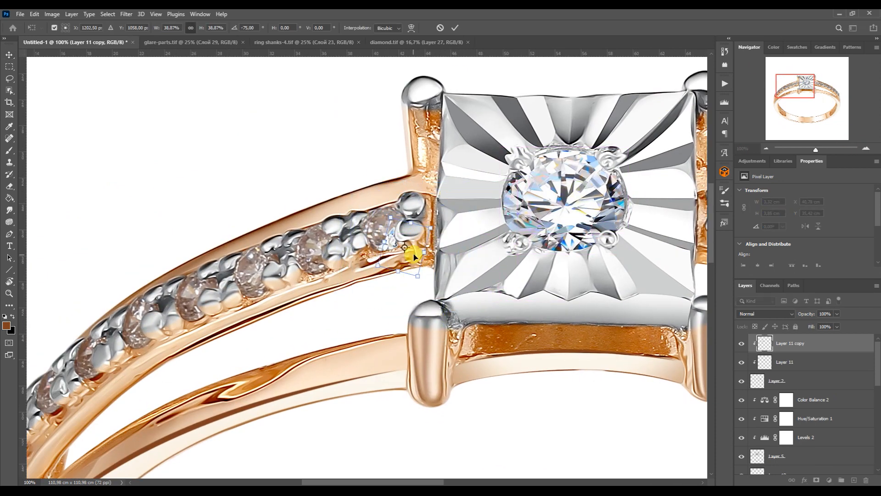
- Adjust the small diamond's position and outline to the left side stone nearest the setting and apply the transformation
click(865, 148)
drag(838, 127, 795, 83)
drag(374, 271, 382, 271)
drag(460, 295, 464, 294)
drag(402, 334, 407, 329)
drag(431, 234, 432, 242)
key(Return)
- Copy the small diamond onto the next stones along the ring's left shoulder and adjust each copy to its stone's outline
drag(420, 280, 289, 318)
key(ctrl+t)
drag(287, 278, 287, 272)
drag(334, 324, 338, 325)
key(Return)
drag(287, 305, 359, 254)
key(ctrl+t)
drag(359, 323, 357, 328)
key(Return)
- Continue placing diamond copies down the left shoulder, rotating and reshaping them to follow the band's curve
drag(331, 258, 214, 308)
drag(227, 296, 457, 259)
key(ctrl+z)
key(ctrl+minus)
drag(489, 160, 370, 202)
drag(663, 201, 300, 321)
key(ctrl+t)
drag(374, 363, 300, 291)
key(ctrl+plus)
drag(257, 360, 491, 264)
drag(500, 267, 498, 263)
drag(455, 315, 453, 318)
drag(415, 261, 416, 264)
drag(353, 287, 360, 308)
- Reshape the next diamond copy to the narrowed stone at the far end of the left shoulder and apply it
key(ctrl+t)
drag(414, 245, 417, 250)
drag(318, 262, 328, 277)
drag(323, 328, 393, 212)
key(Return)
- Place a diamond copy on the ring's right shoulder near the setting and roughly match its size and angle to the stone
click(765, 150)
click(765, 149)
click(766, 149)
double_click(866, 149)
click(820, 84)
drag(149, 241, 335, 261)
key(ctrl+t)
drag(397, 312, 308, 339)
drag(309, 222, 307, 219)
- Refine the right-shoulder diamond's edges to the stone's outline and apply the transformation
key(ctrl+plus)
drag(812, 80, 808, 82)
drag(411, 149, 395, 154)
drag(410, 215, 405, 211)
drag(423, 144, 427, 143)
drag(341, 193, 499, 189)
key(Return)
- Transform the diamond on the right shoulder again so its lower edge fits the stone between the prongs
key(ctrl+t)
drag(534, 248, 527, 265)
drag(452, 242, 455, 249)
key(Return)
- Copy the diamond onto further stones along the right shoulder and reshape the newest copy to its stone
drag(462, 168, 574, 218)
drag(806, 84, 833, 89)
drag(213, 168, 311, 166)
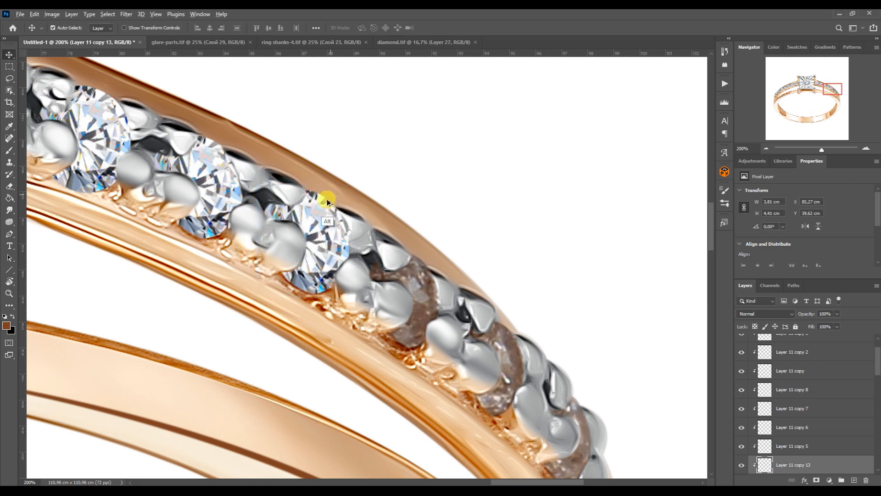
key(ctrl+t)
drag(407, 366, 406, 350)
key(Return)
- Fill the last stones at the outer end of the right shoulder with fitted diamond copies
drag(437, 269, 528, 333)
drag(832, 89, 838, 92)
key(ctrl+t)
drag(296, 288, 296, 285)
key(Return)
drag(345, 290, 409, 356)
- Select all ring layers from the topmost down to Layer 4, group them and make a merged copy of the group
click(766, 149)
click(767, 149)
drag(878, 360, 879, 345)
click(869, 343)
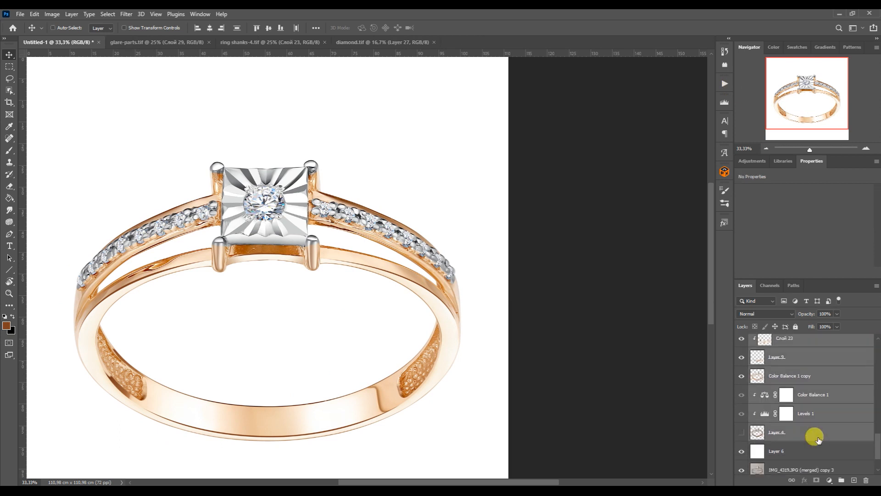
- Crop the canvas to a 99.98 × 99.98 cm square around the ring and add a horizontal guide through its centre
click(767, 148)
drag(438, 162, 385, 186)
key(Return)
key(v)
click(385, 186)
drag(393, 53, 349, 282)
- Rotate the merged ring copy -45° around the canvas centre, adjust its transformation slightly and apply it
click(404, 315)
key(ctrl+t)
drag(417, 354, 419, 262)
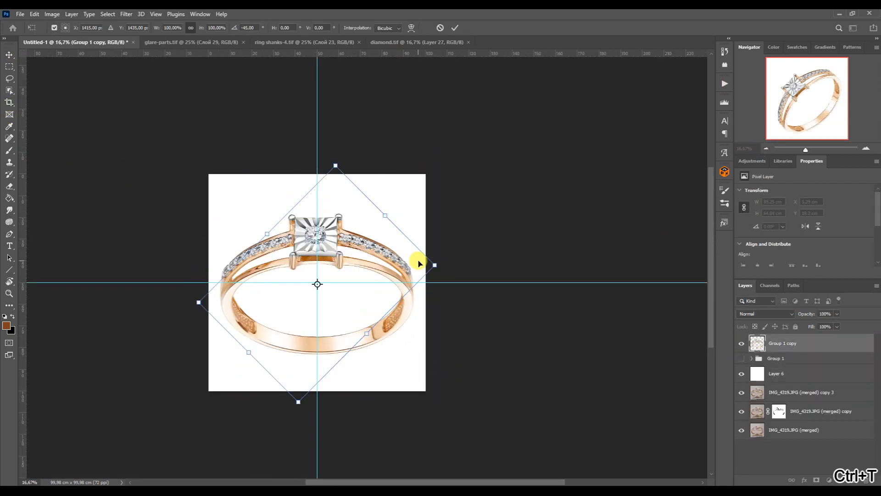
key(Return)
key(ctrl+t)
drag(376, 316, 372, 313)
key(Return)
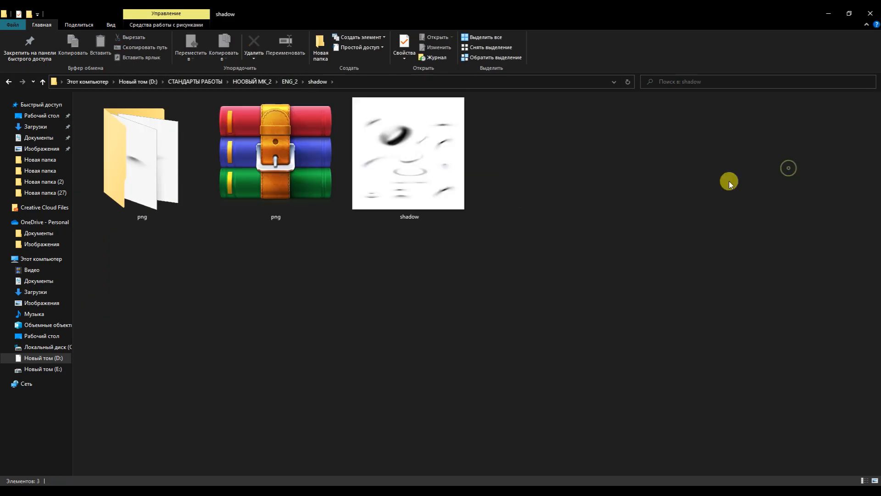
- Add a shadow from shadow.tif under the ring on a Multiply layer below Group 1, enlarged to about 171.24%
drag(407, 157, 505, 183)
drag(420, 219, 343, 343)
drag(760, 348, 760, 382)
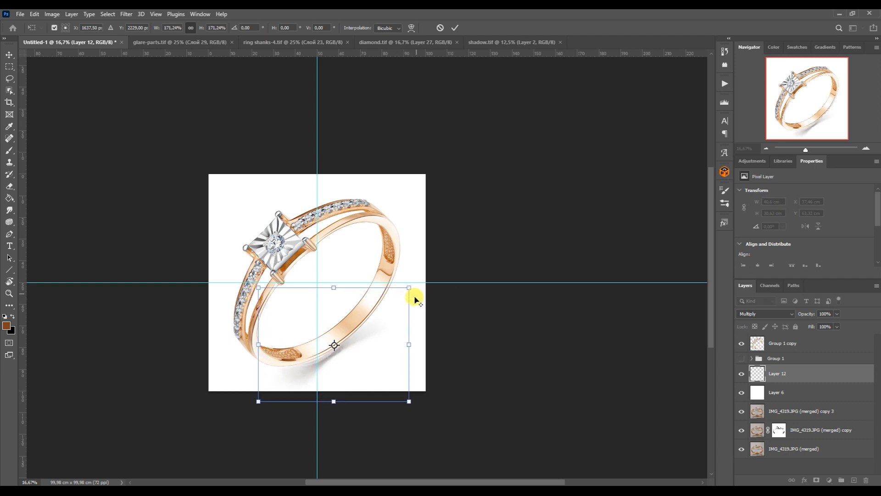
- Duplicate the Group 1 copy layer, clip the duplicate to the original and run a saved action on it
click(766, 344)
key(ctrl+j)
alt+click(764, 352)
click(725, 83)
click(657, 386)
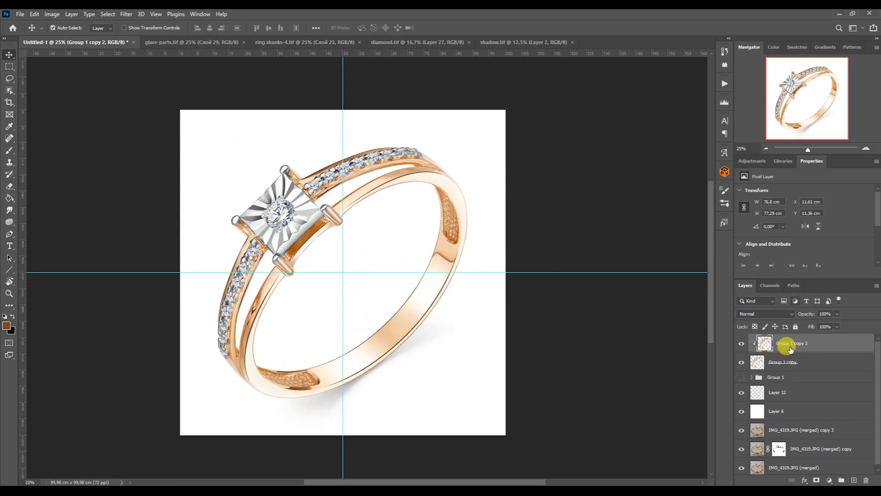
- Group the layers from Group 1 copy 2 through Layer 6 and toggle the group's visibility to compare with the original photo
shift+click(775, 411)
key(ctrl+g)
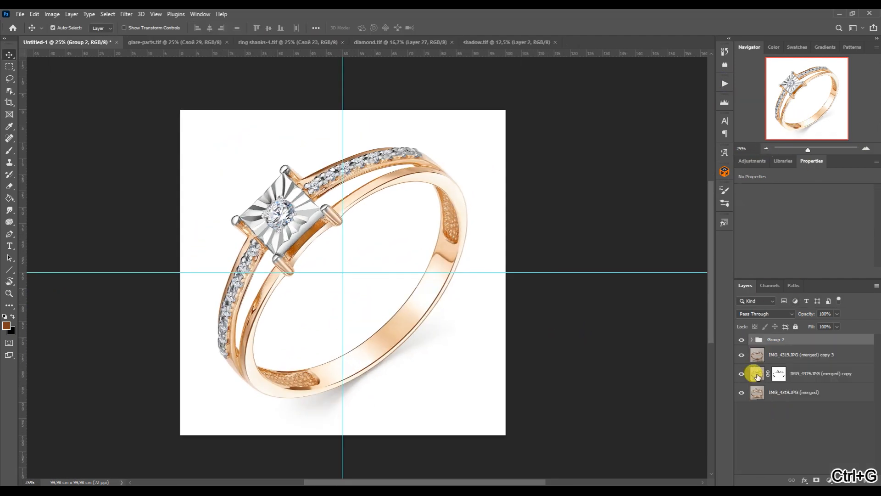
click(740, 340)
key(ctrl+plus)
click(741, 339)
click(742, 340)
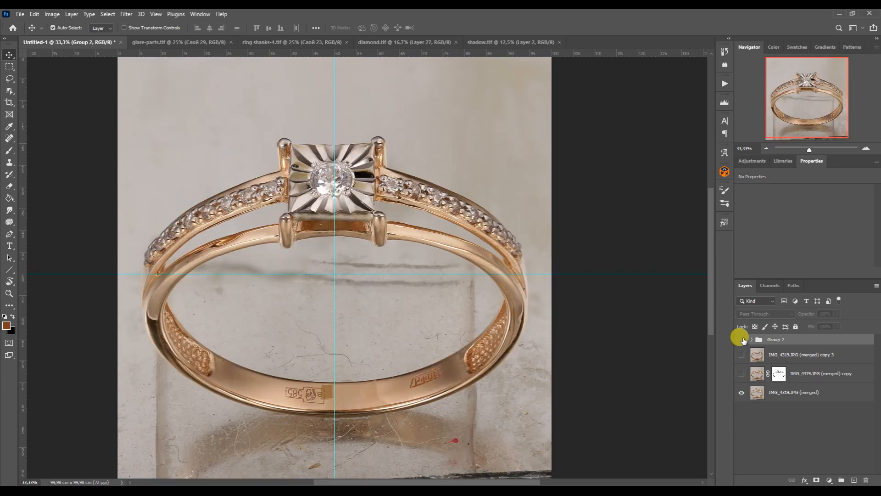